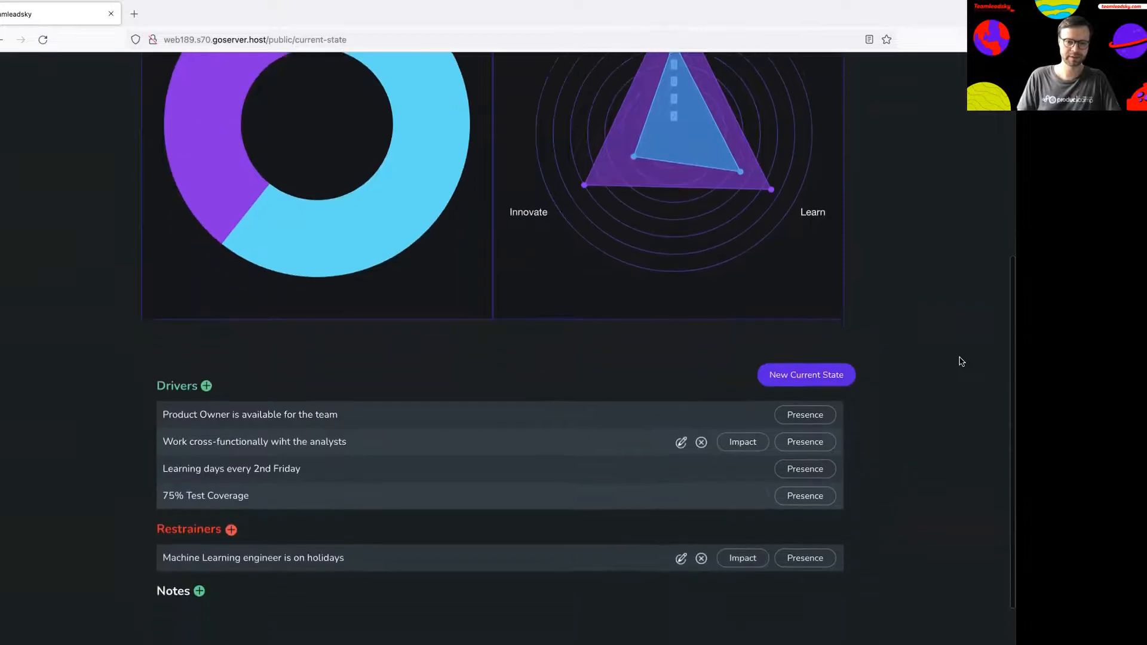
Step: Open the team dashboard and review the Current State vs Ideal, Engagement and Productivity charts
scroll(961, 362, "up", 4)
scroll(961, 361, "up", 4)
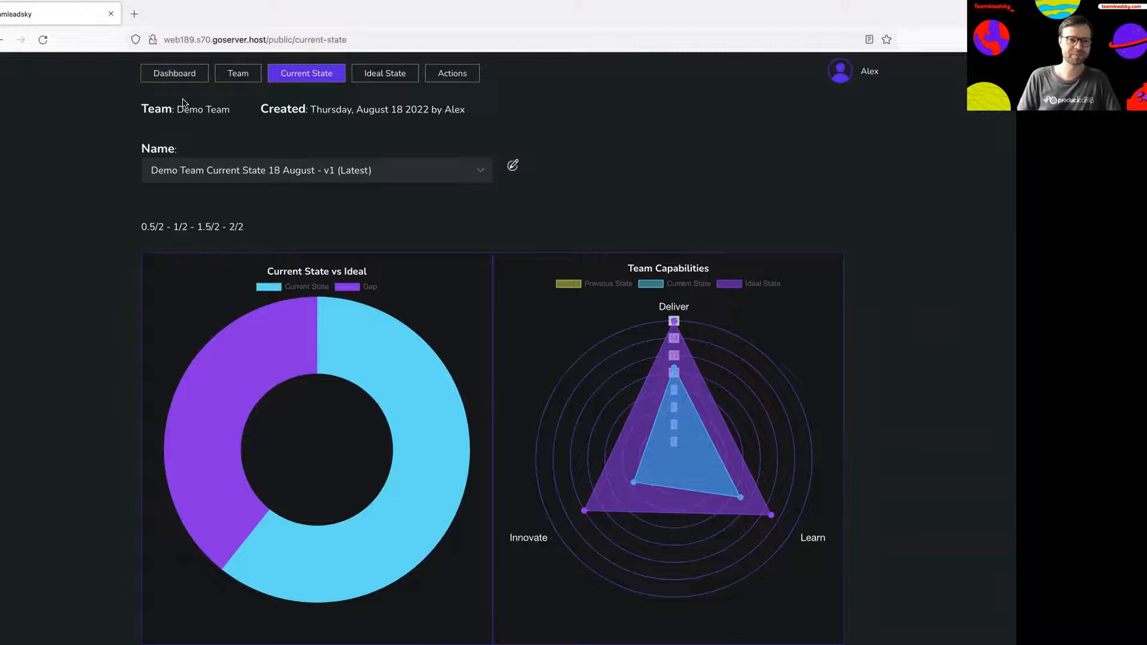
left_click(179, 75)
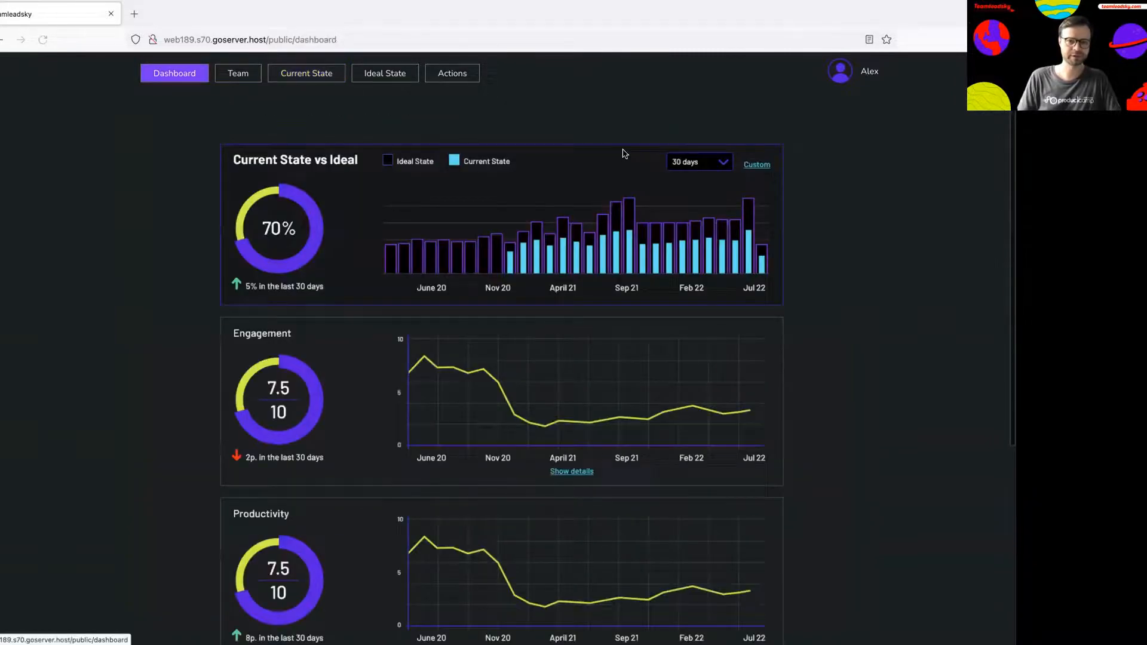
scroll(572, 217, "down", 4)
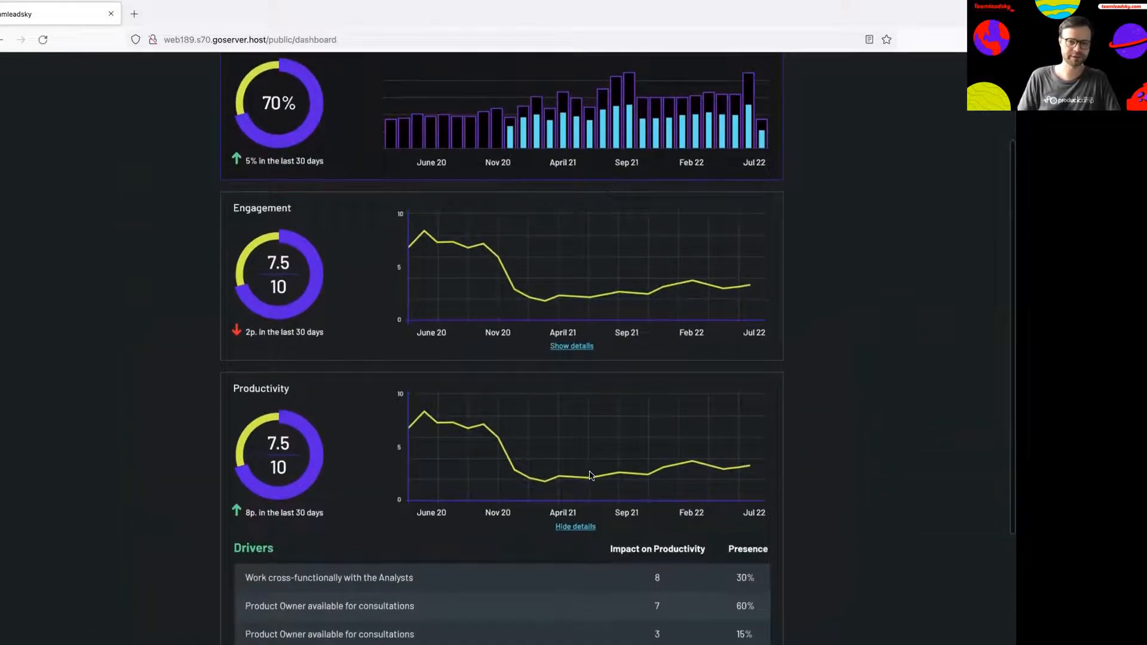
scroll(473, 397, "up", 4)
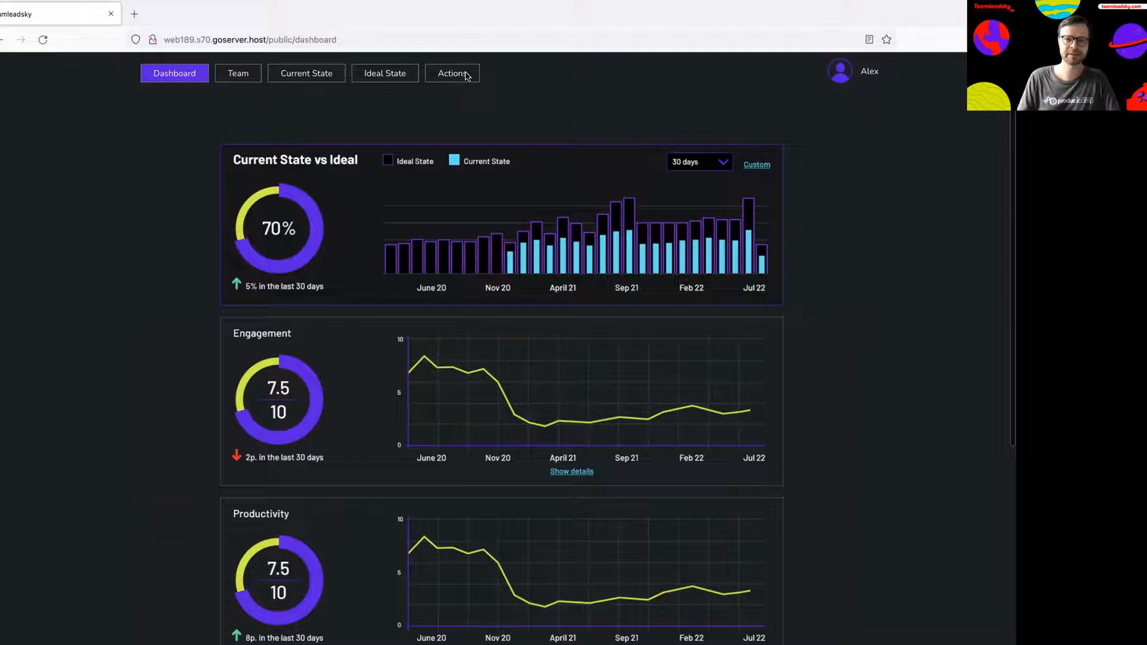
Step: Add a driver named "We have a long-term vision" to the Demo Team's current state
left_click(329, 80)
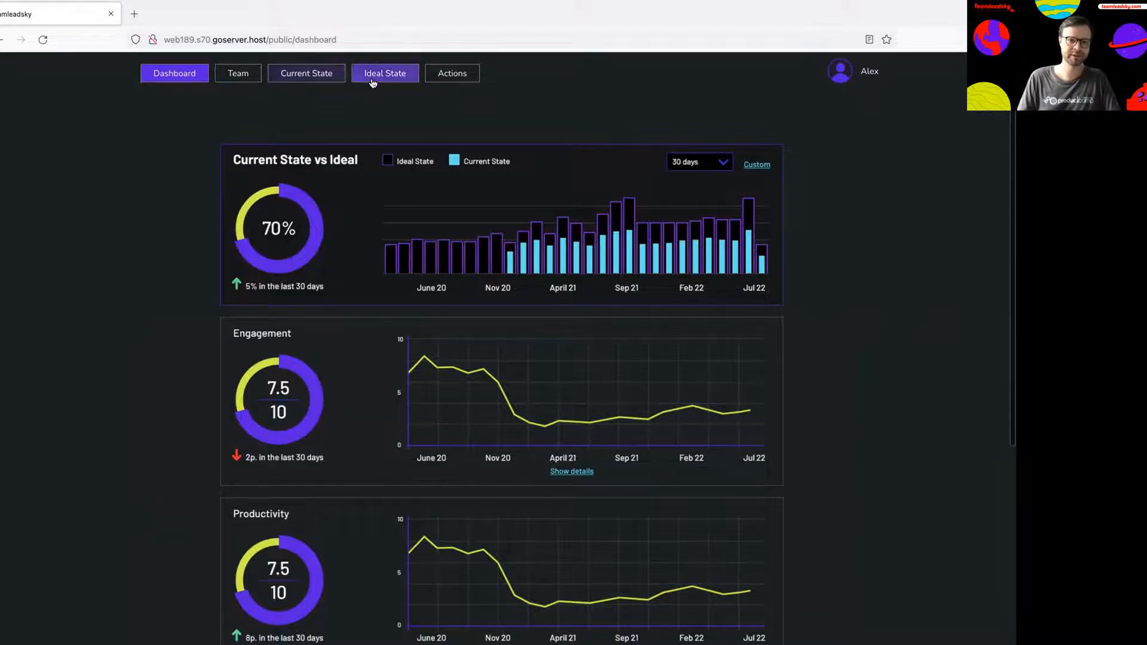
left_click(325, 75)
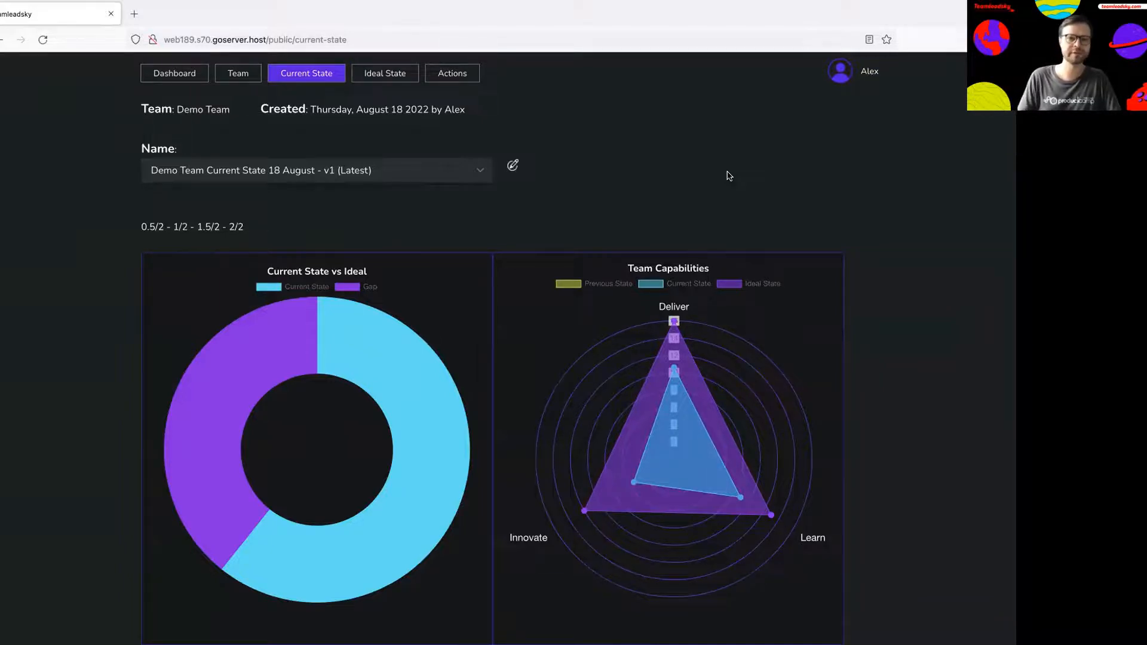
scroll(752, 191, "down", 6)
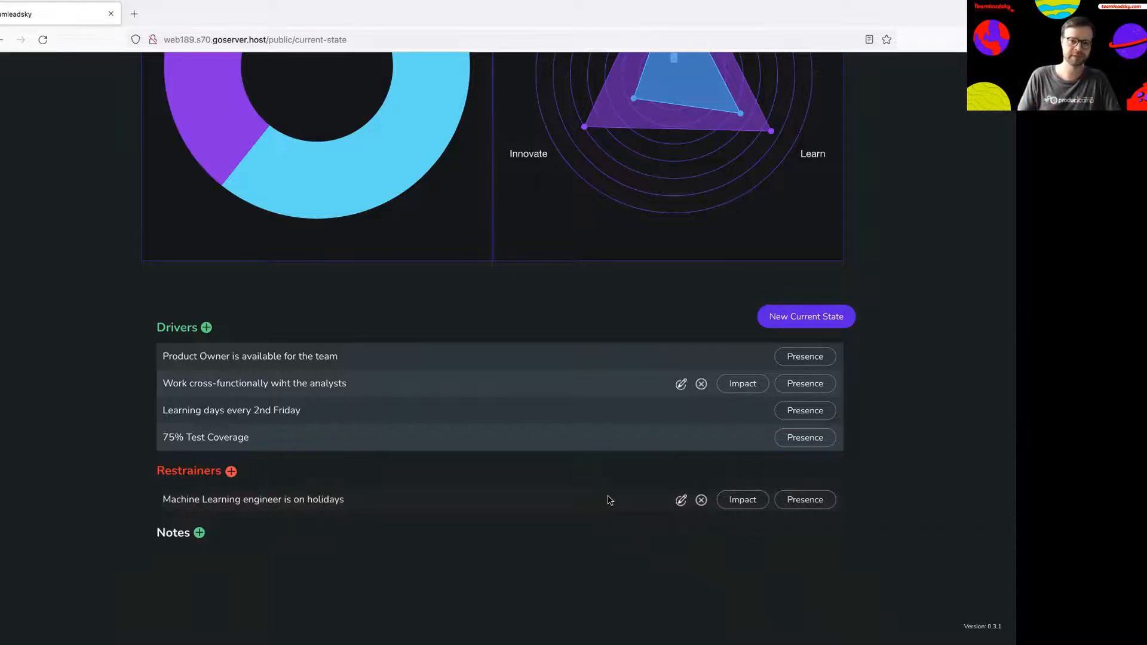
left_click(206, 328)
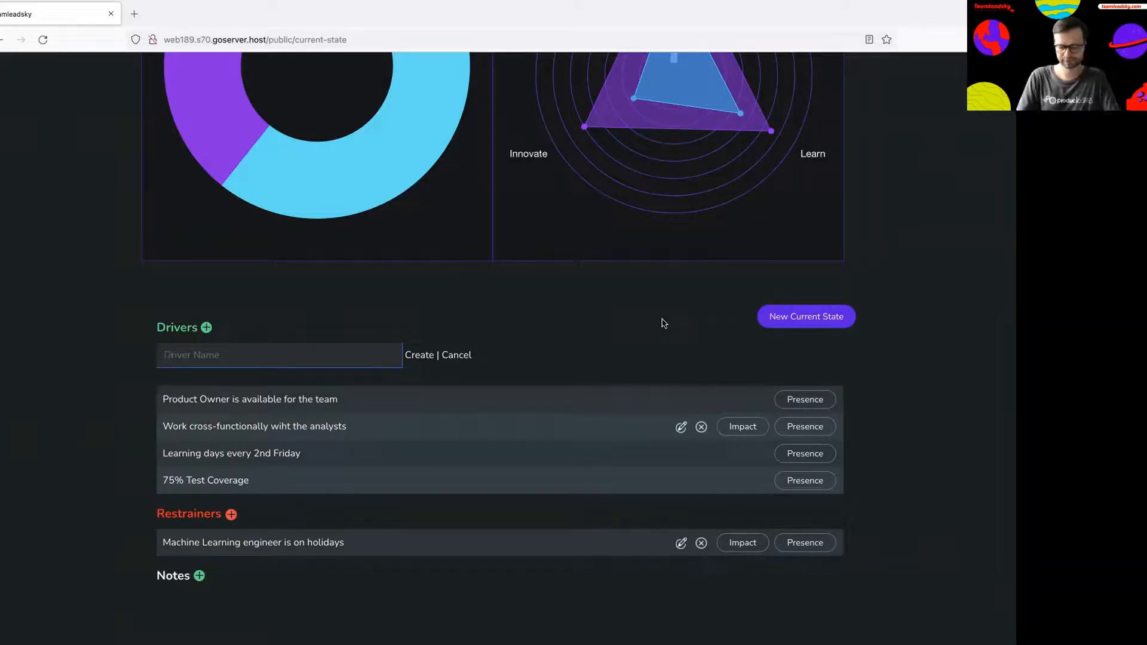
type("Sl")
key("BackSpace")
key("BackSpace")
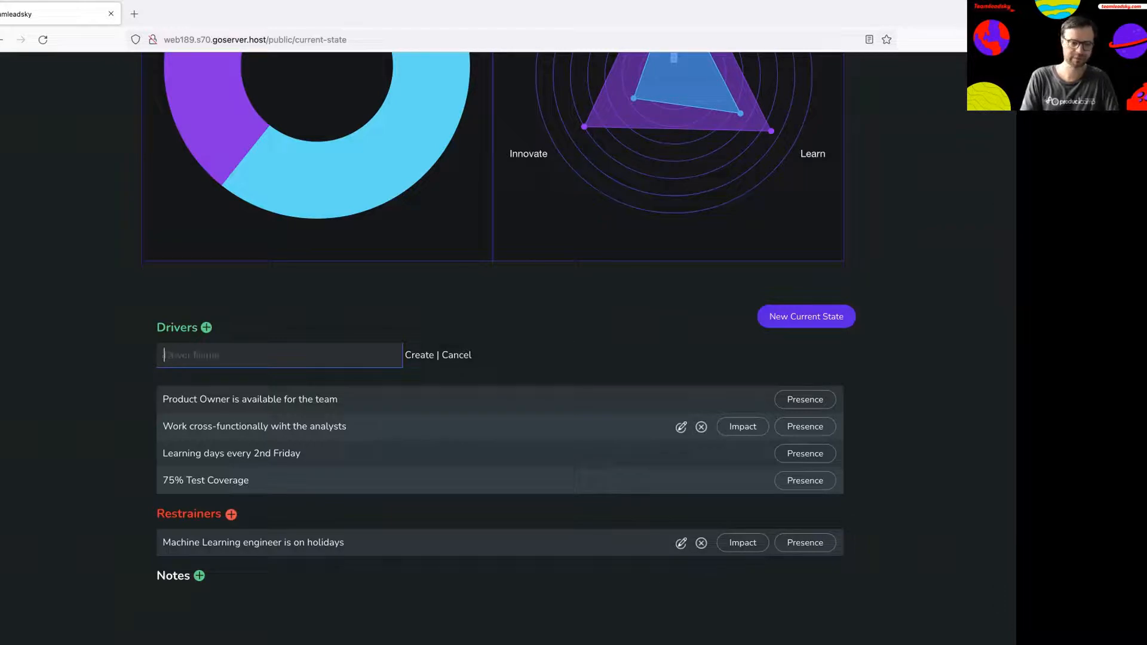
type("We have")
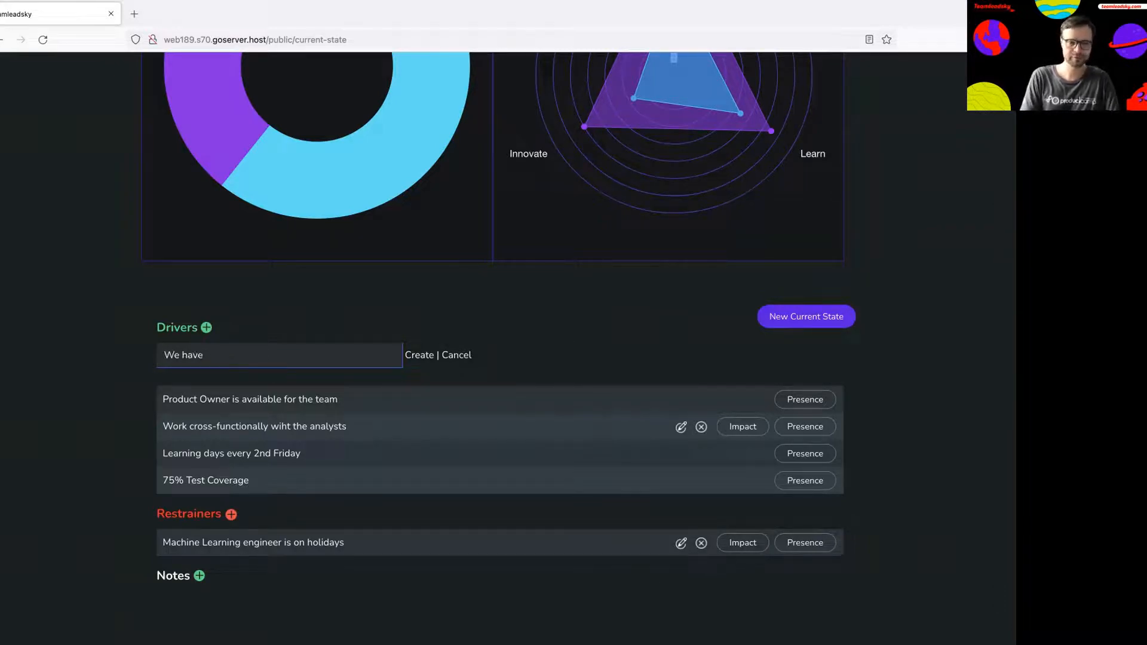
type("  a lon")
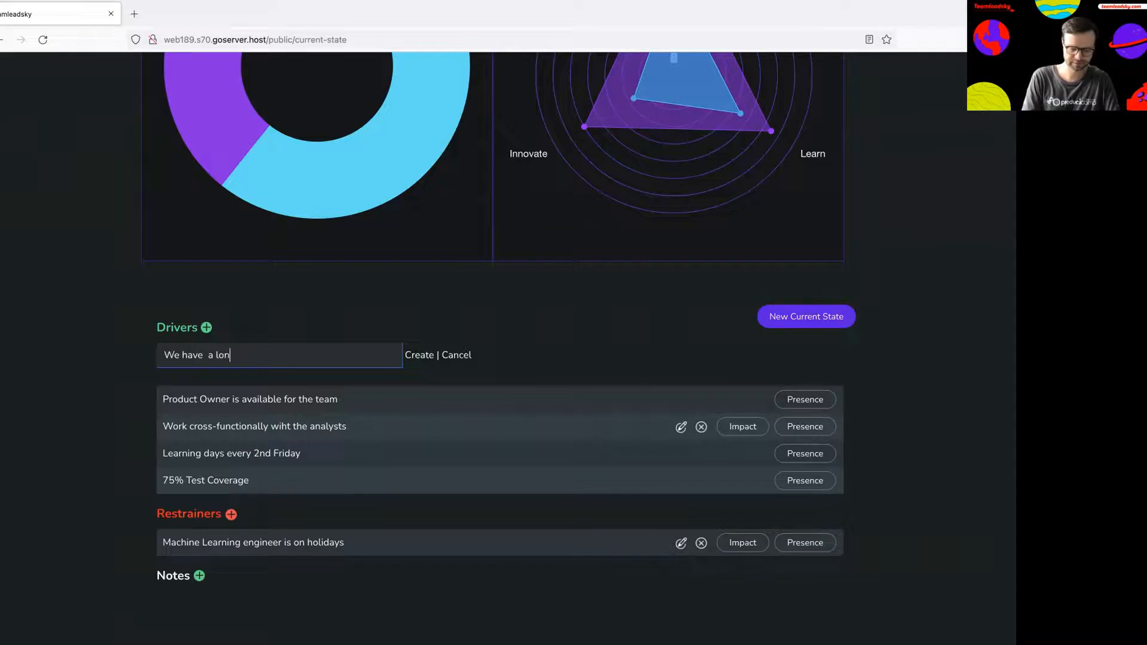
type("g term vision")
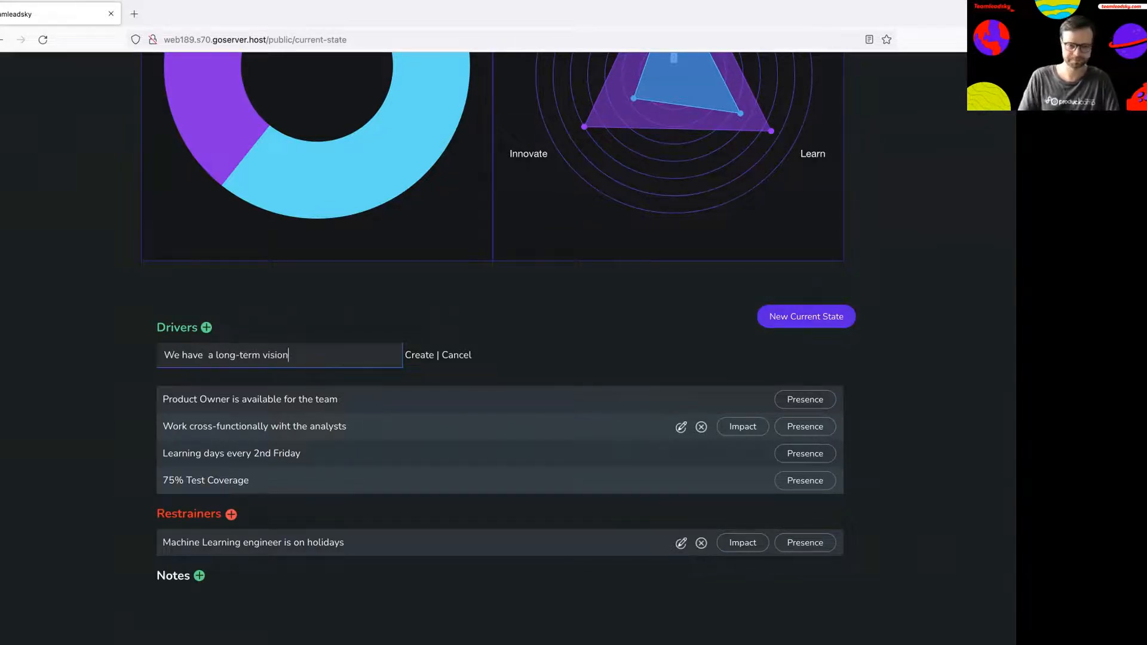
left_click(418, 355)
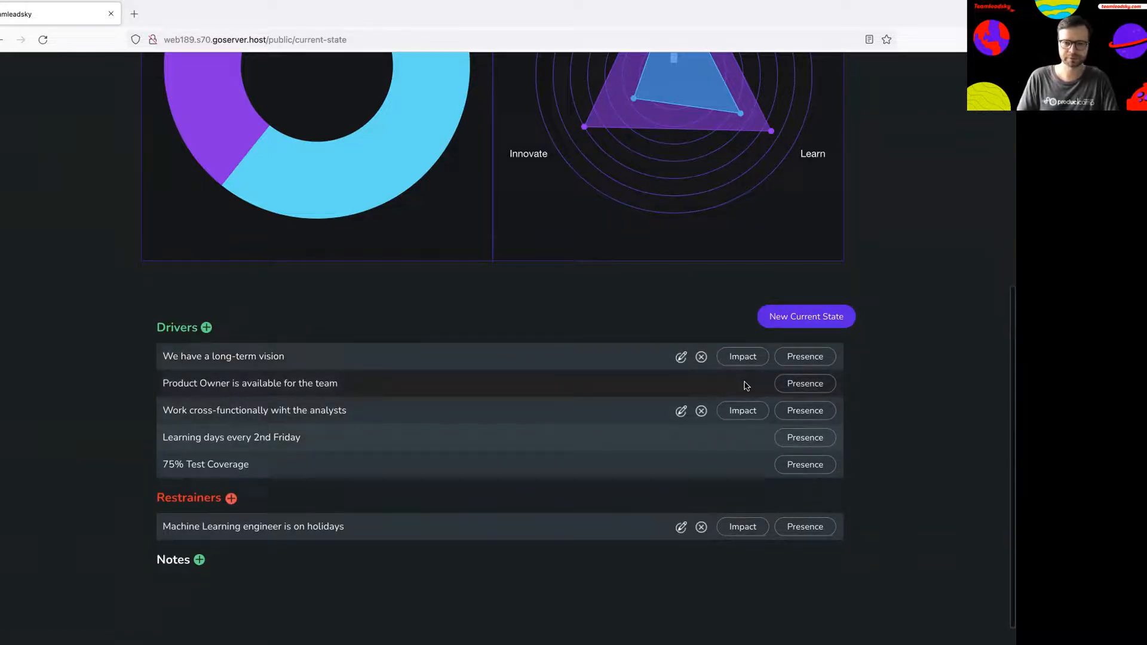
Step: Rate the impact of the "We have a long-term vision" driver as Deliver 7, Learn 2 and Innovate 0, and submit it
left_click(744, 360)
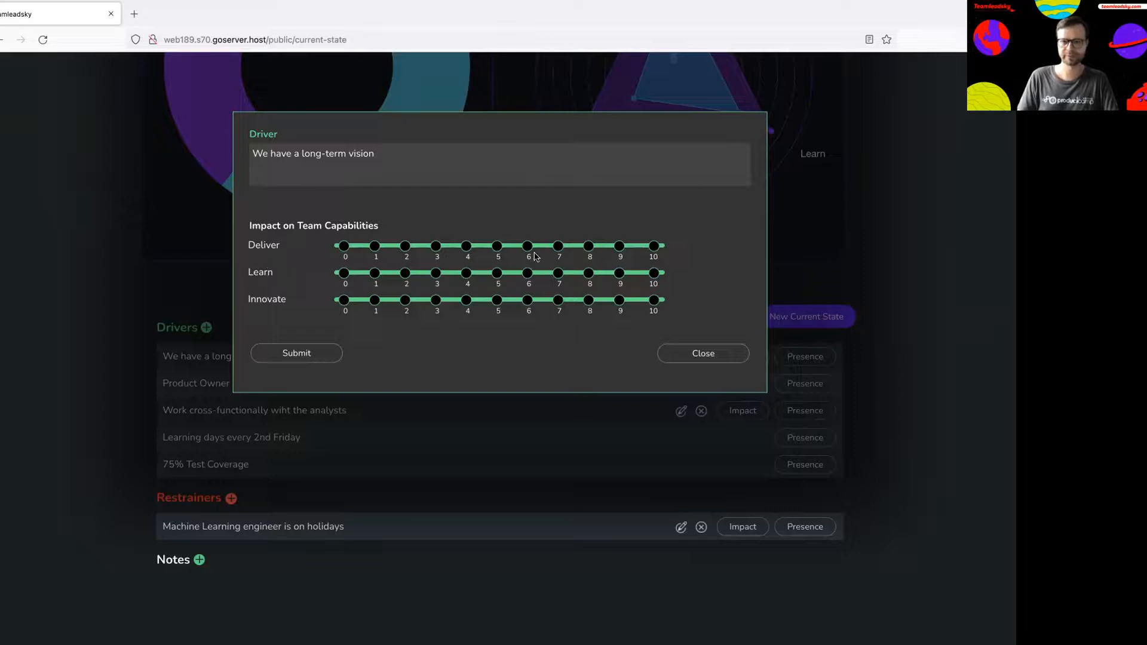
left_click(557, 246)
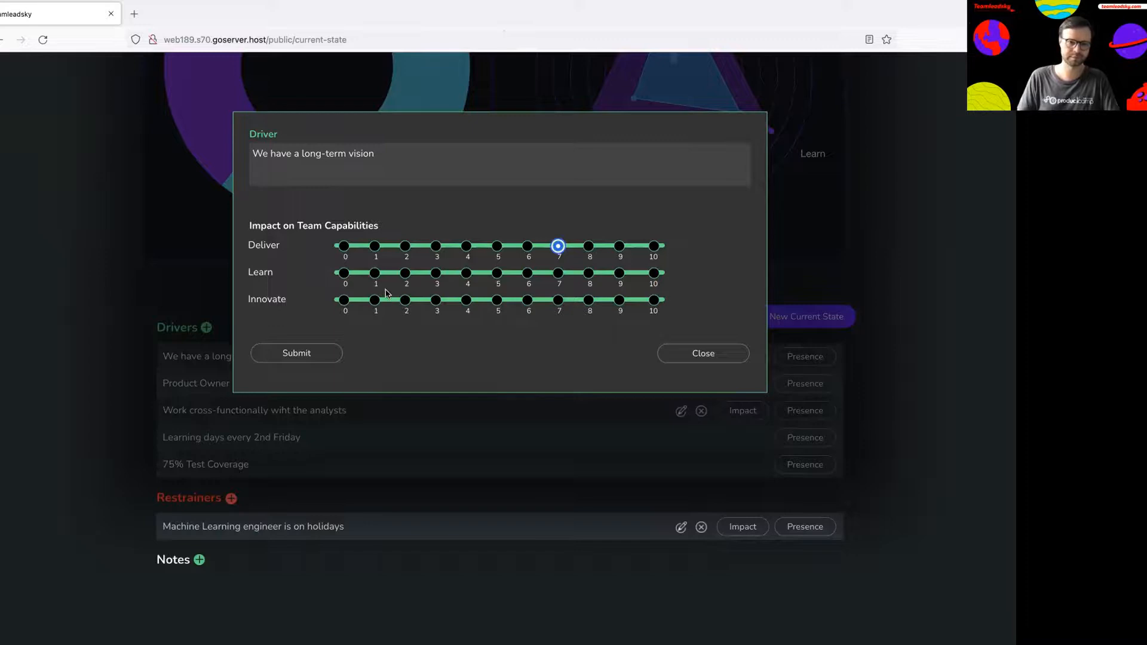
left_click(406, 277)
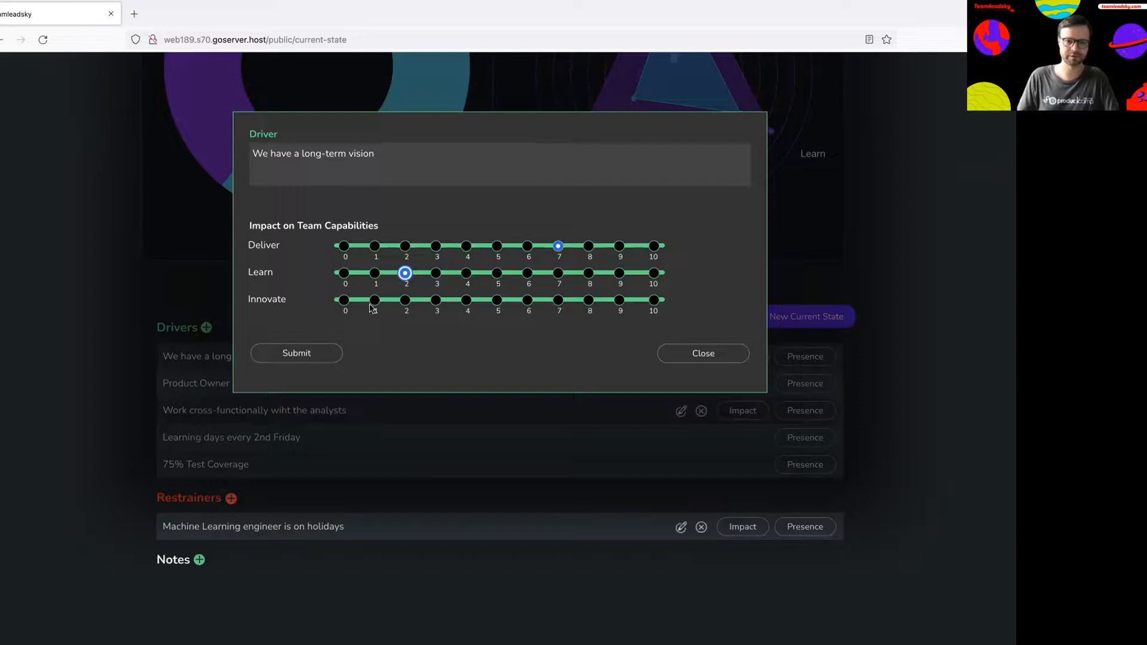
left_click(343, 300)
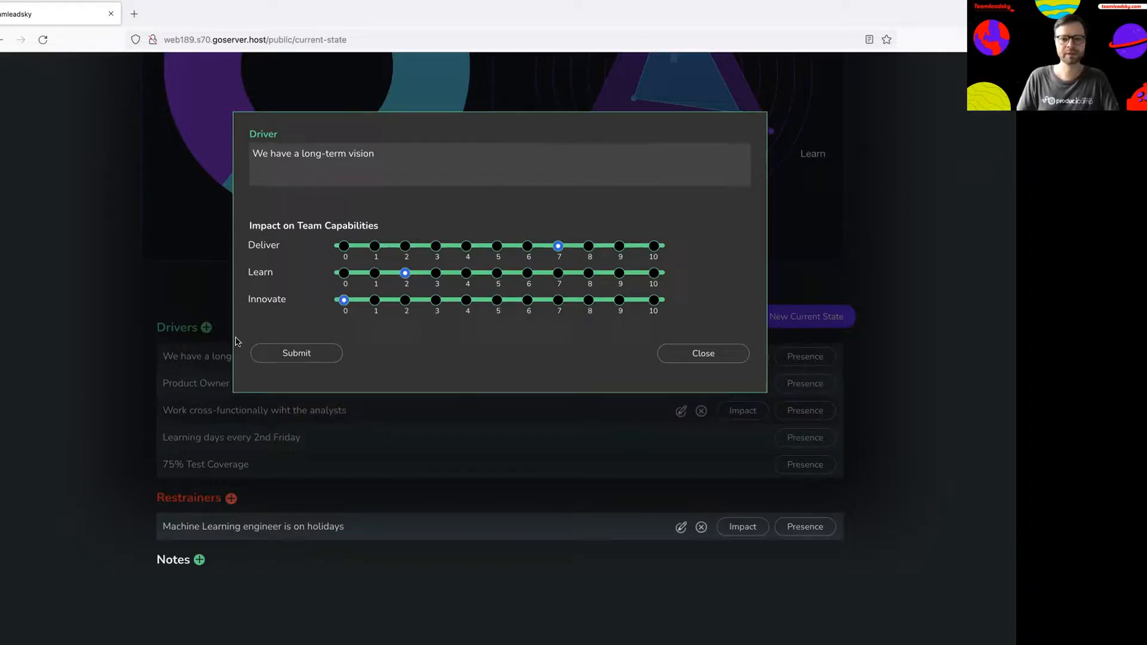
left_click(299, 355)
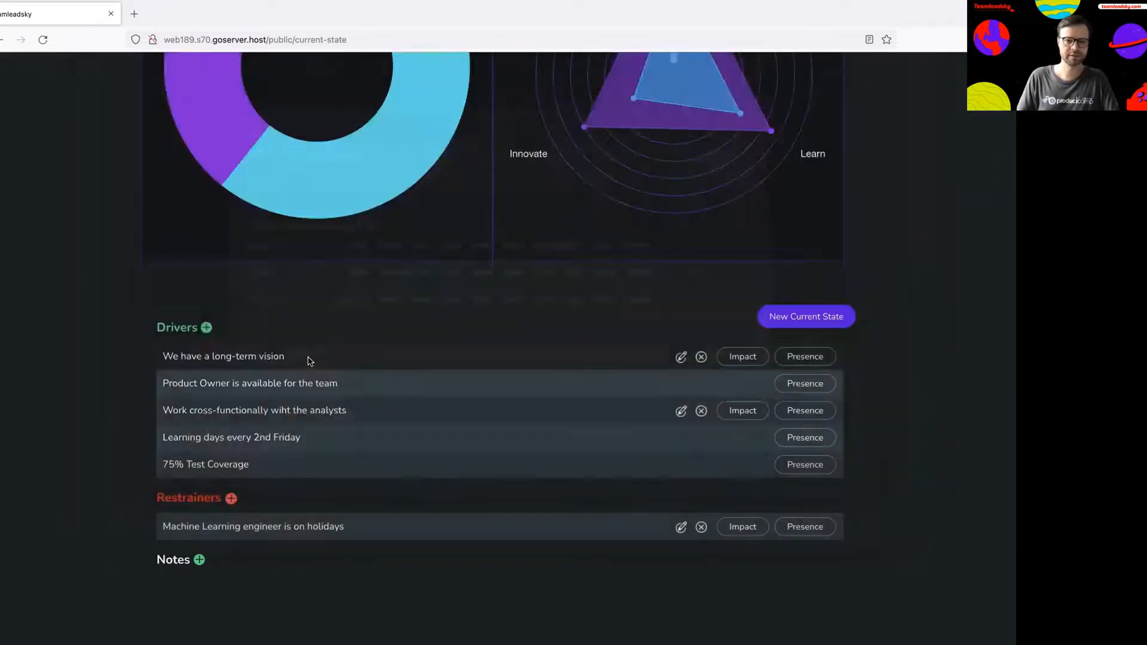
Step: Examine the current state's Current State vs Ideal and Team Capabilities charts, including the current state and gap shares, and the driver list
scroll(310, 359, "up", 4)
scroll(550, 233, "down", 1)
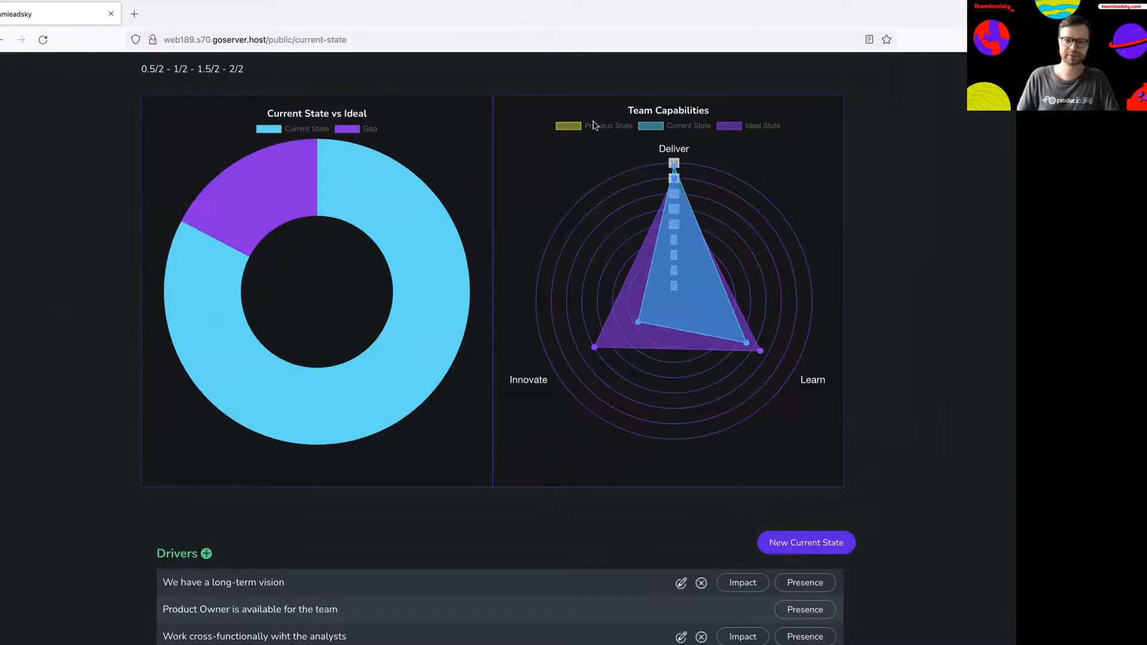
mouse_move(346, 172)
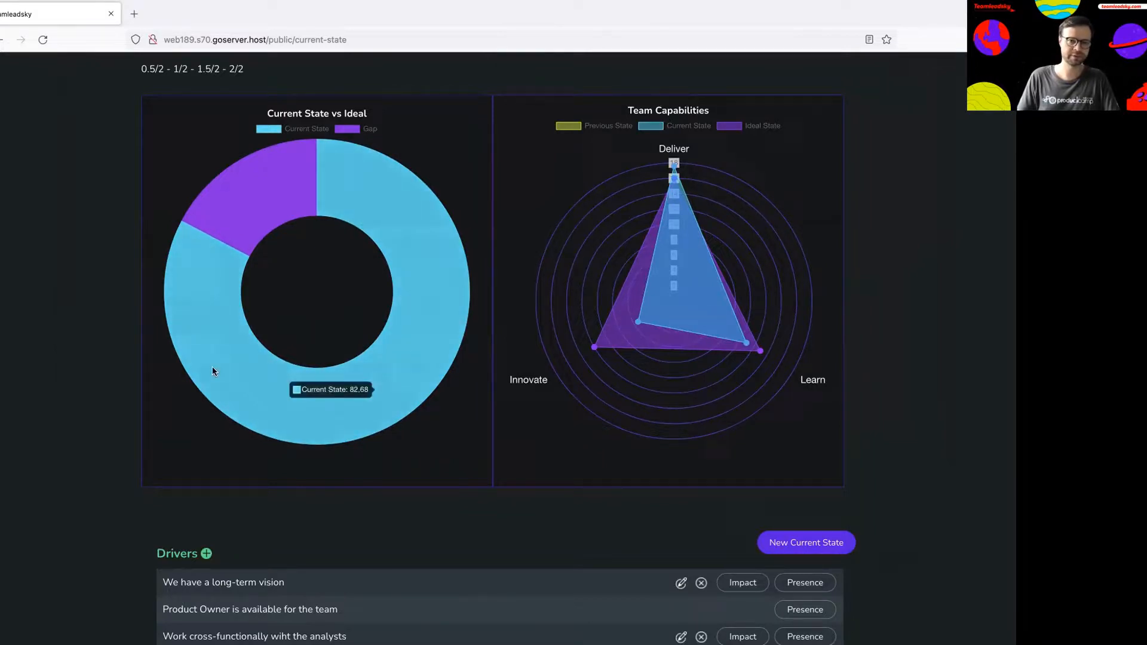
mouse_move(242, 205)
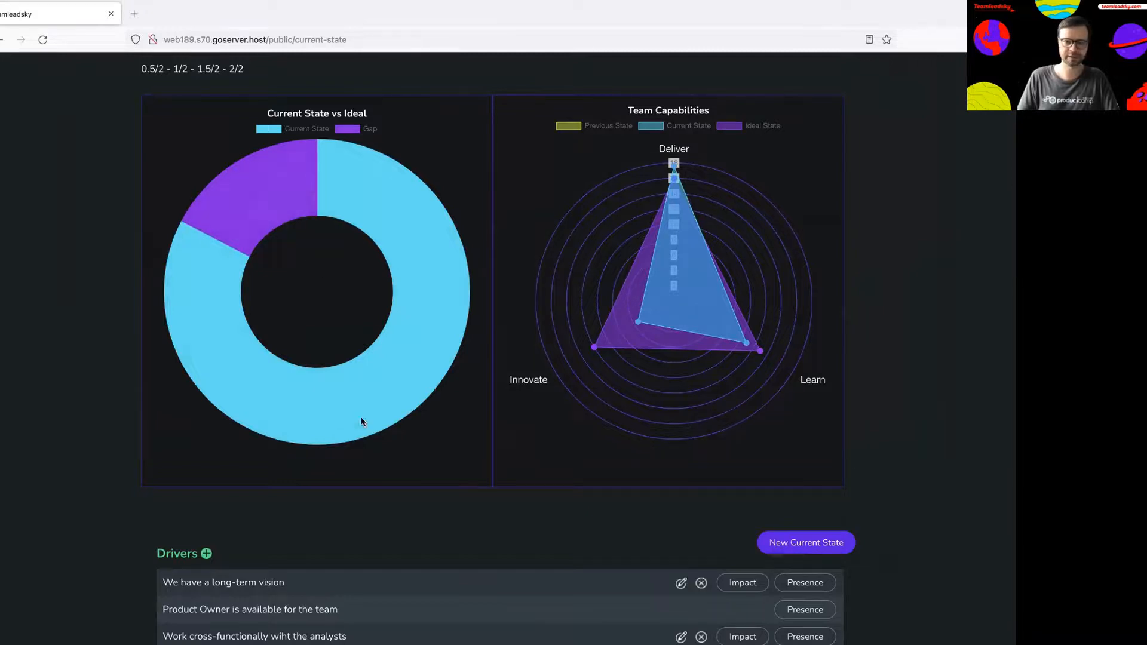
scroll(567, 461, "down", 5)
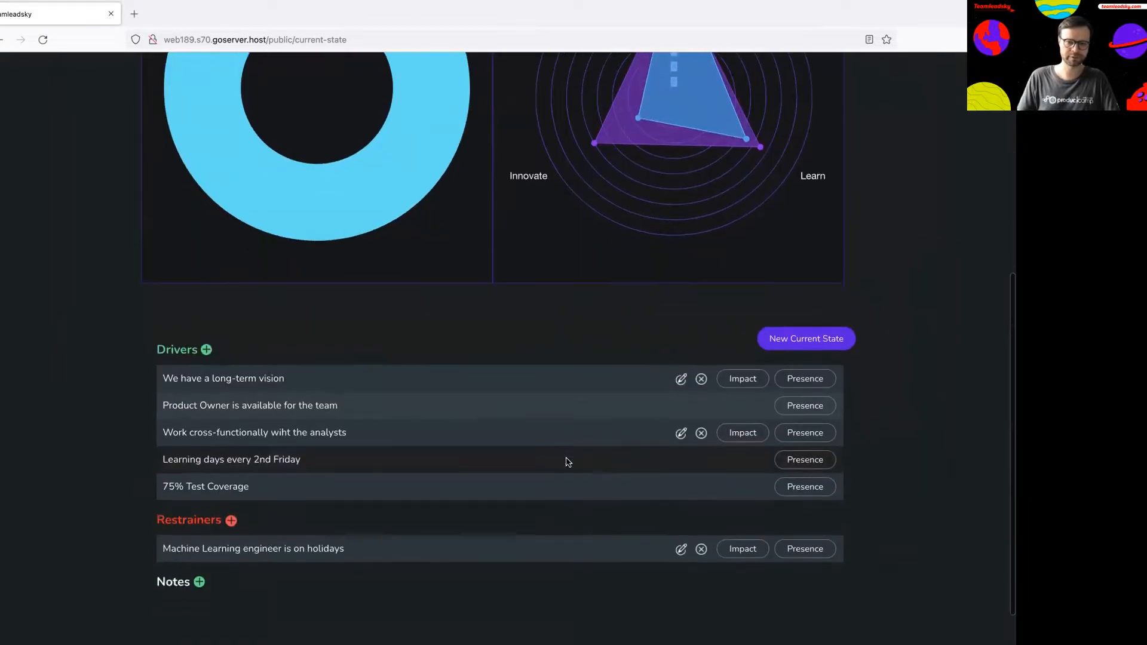
Step: Open the team's ideal state and review its drivers and Team Capabilities chart
scroll(568, 463, "up", 9)
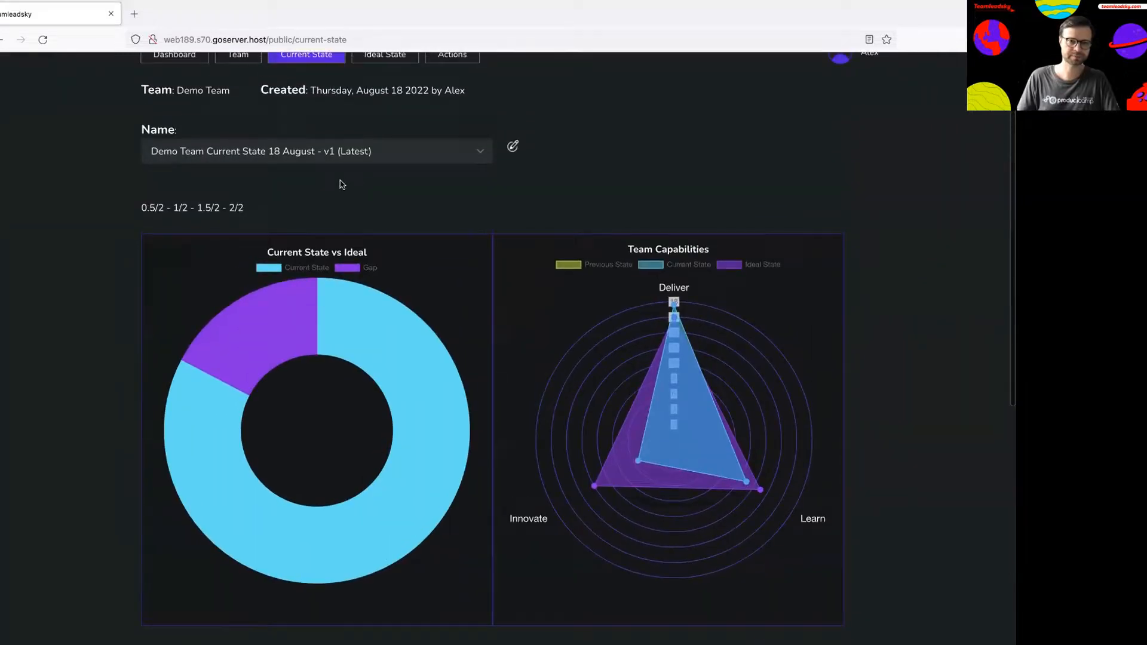
left_click(366, 73)
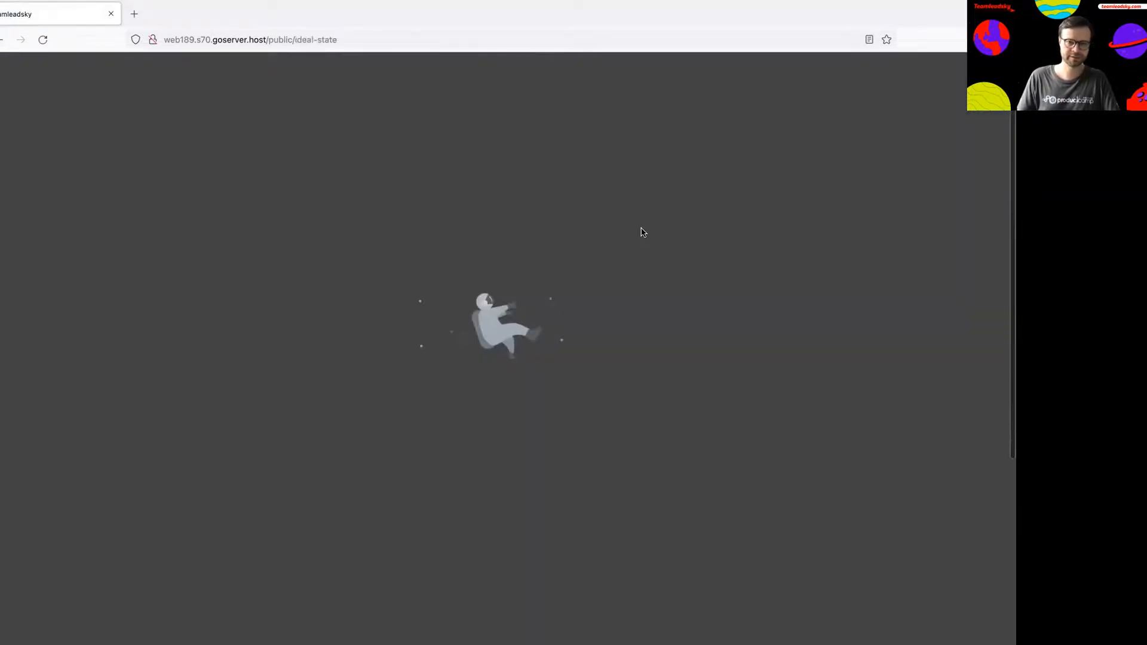
scroll(640, 233, "down", 6)
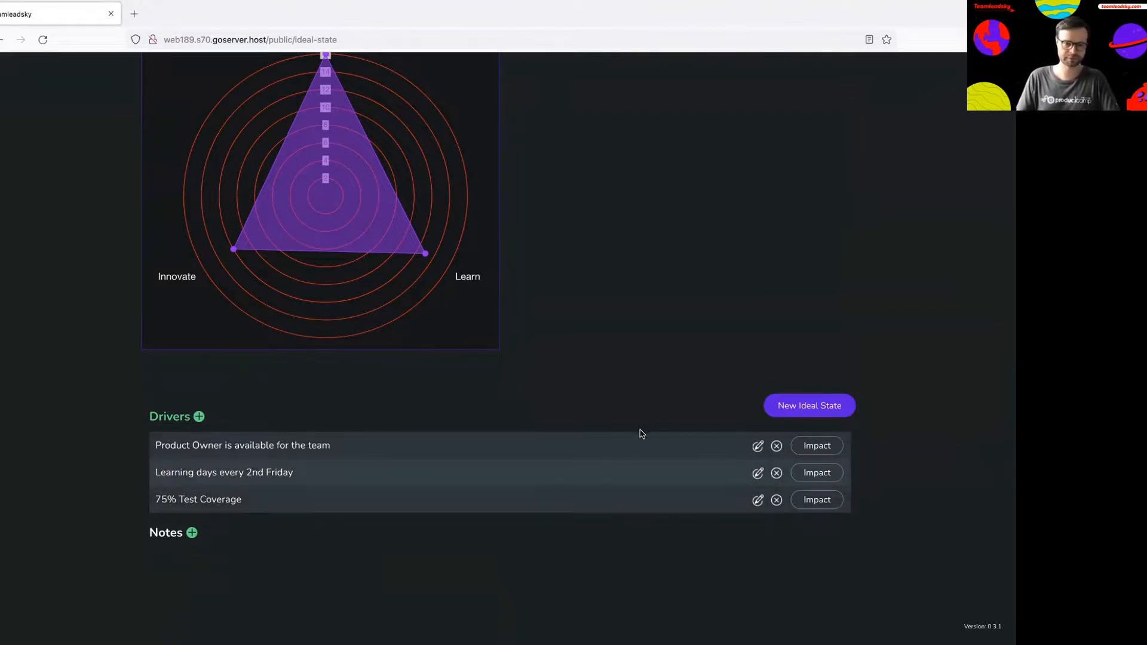
scroll(641, 434, "up", 3)
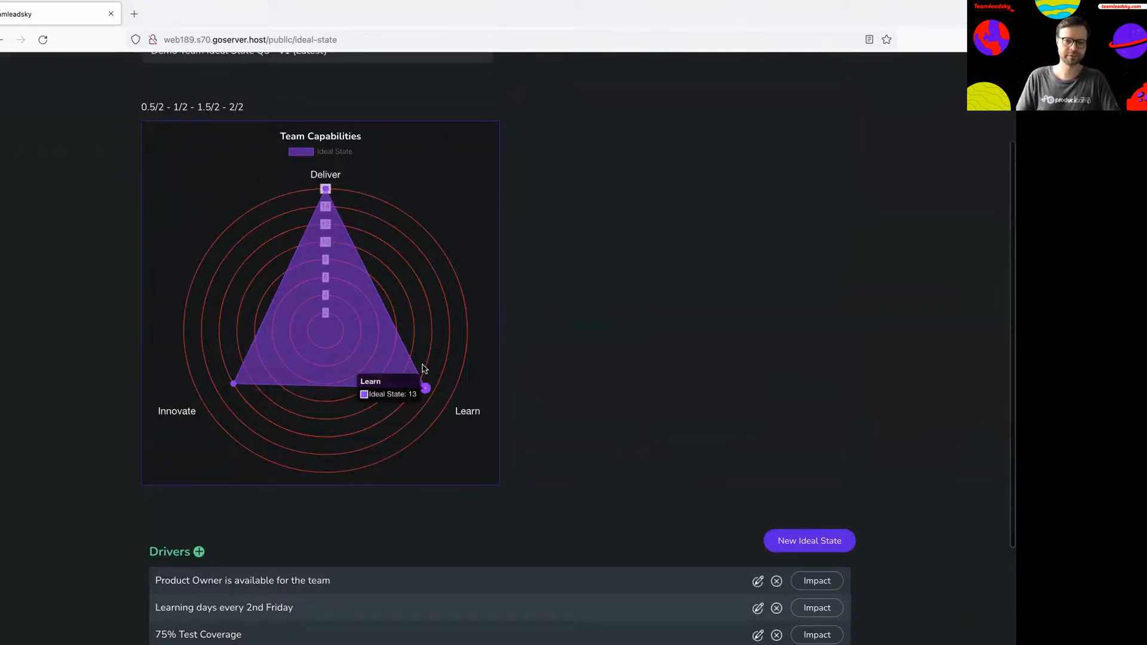
scroll(607, 233, "up", 3)
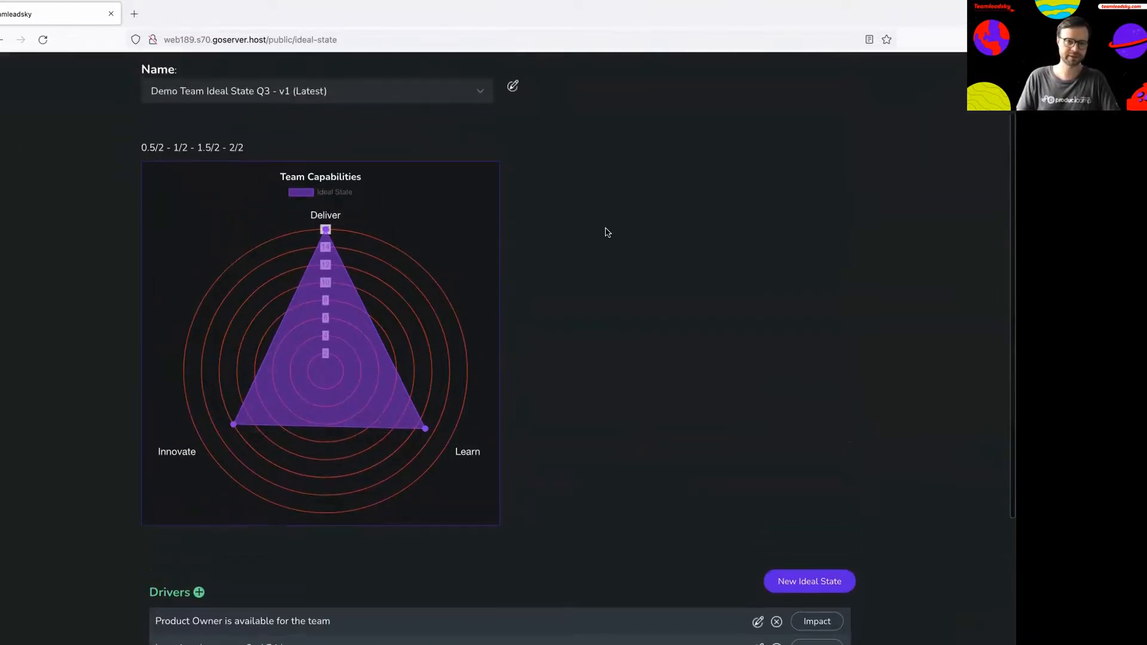
Step: Return to the Demo Team's current state and review its charts, drivers and restrainers
left_click(307, 74)
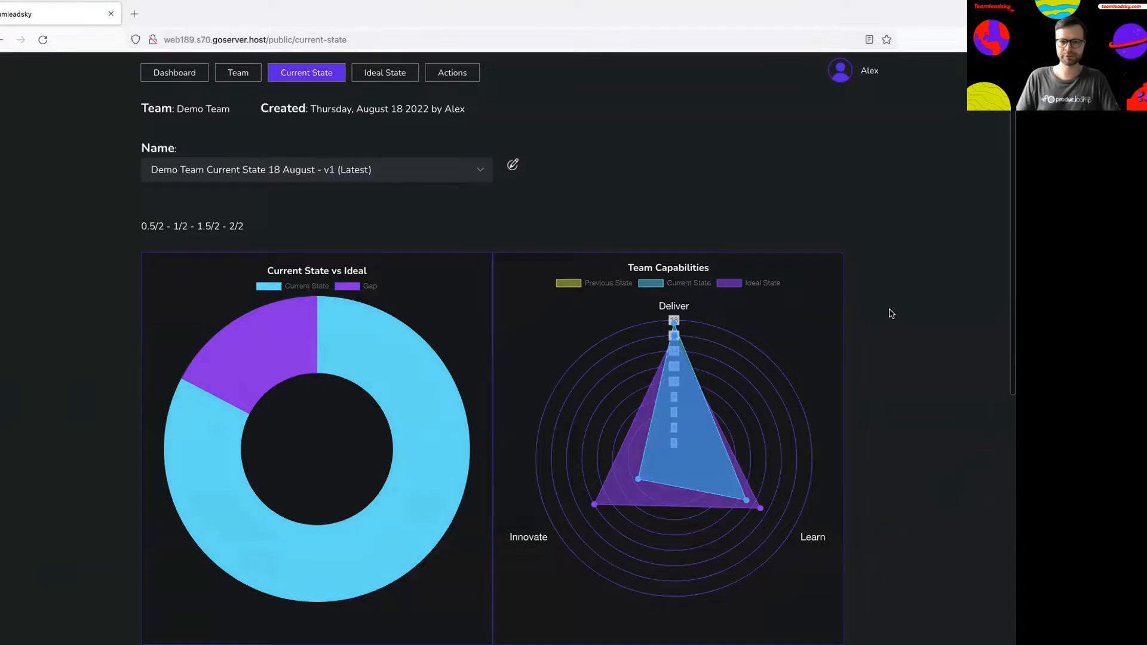
scroll(892, 314, "down", 3)
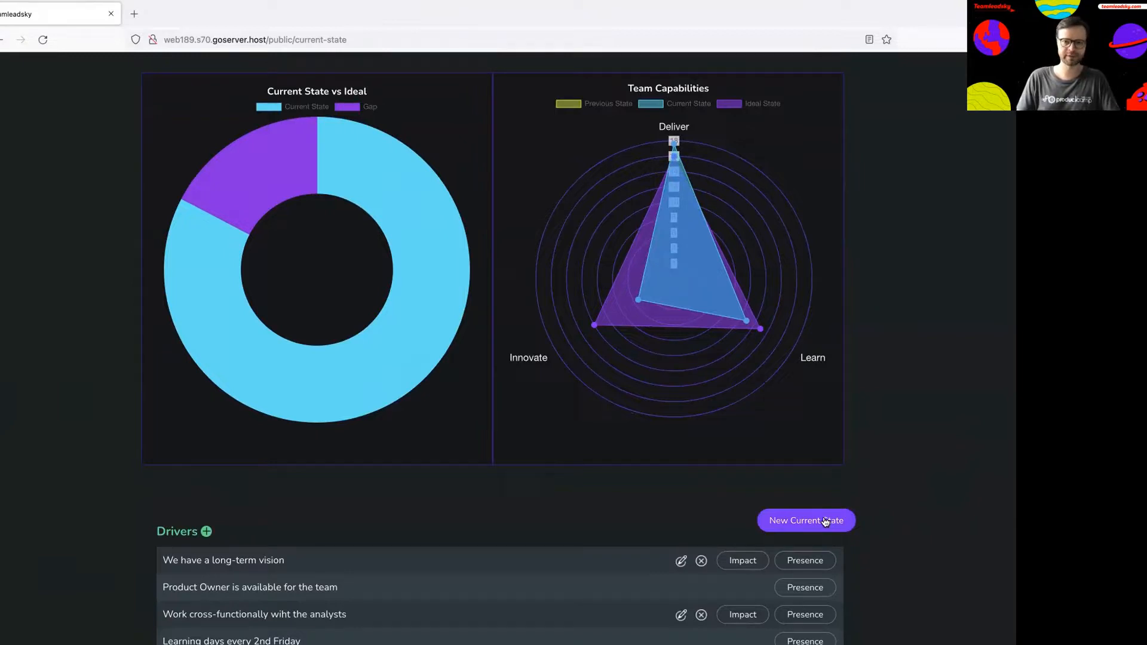
scroll(825, 521, "up", 3)
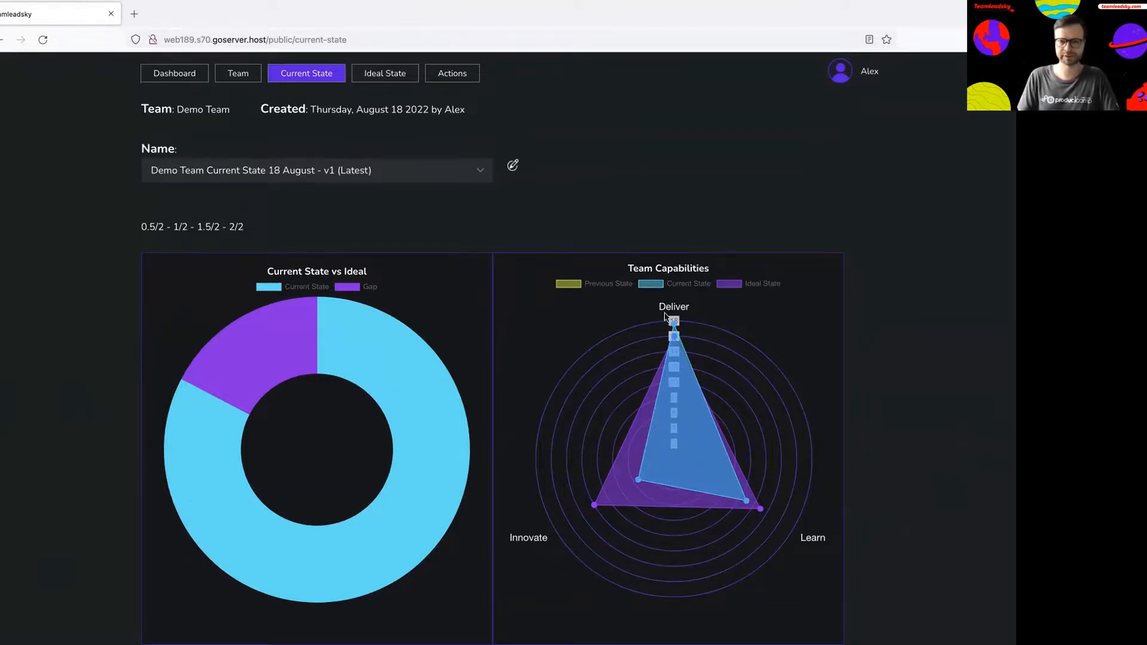
scroll(663, 289, "down", 7)
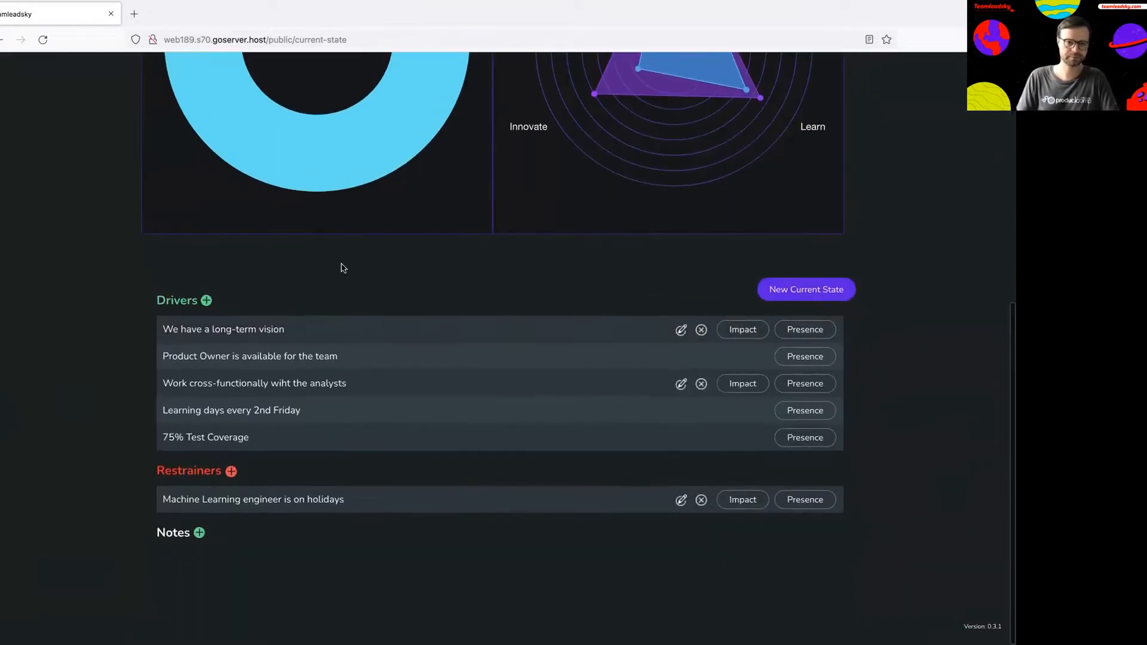
Step: Create a new current state named "Demo Team Current State 25 August"
left_click(813, 291)
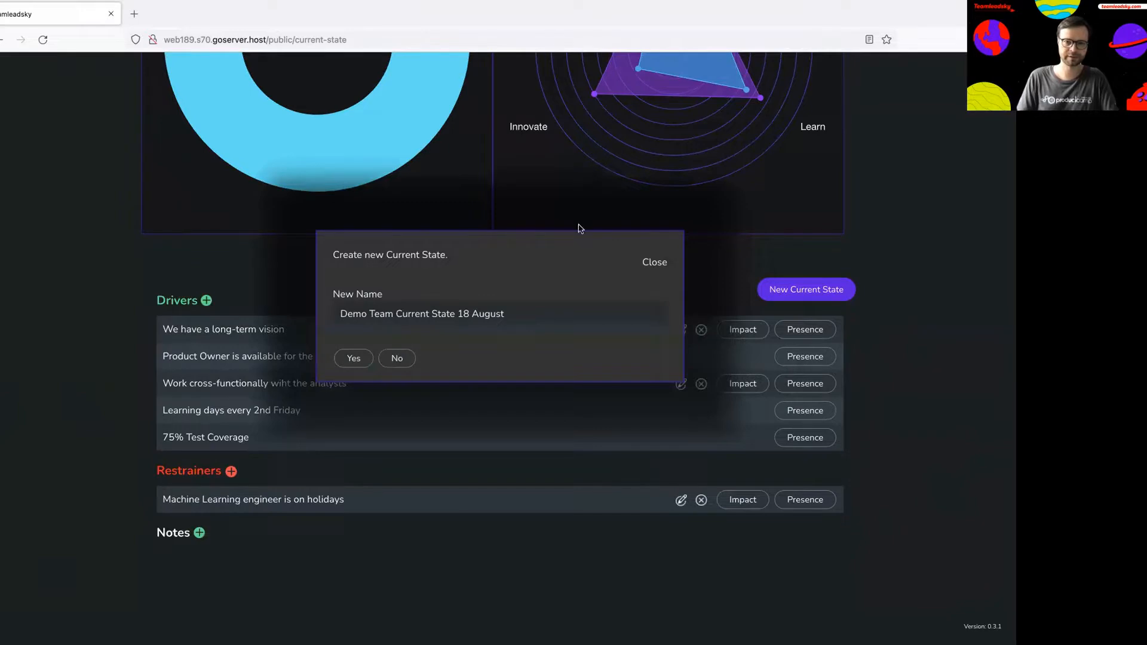
left_click(468, 313)
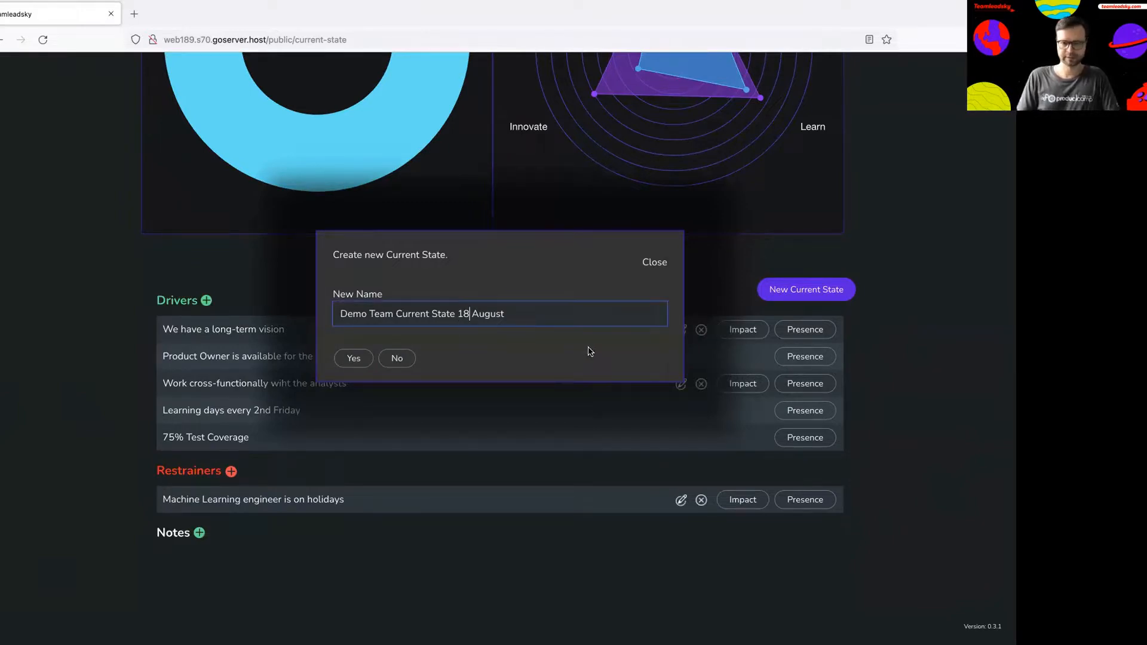
key("BackSpace")
key("BackSpace")
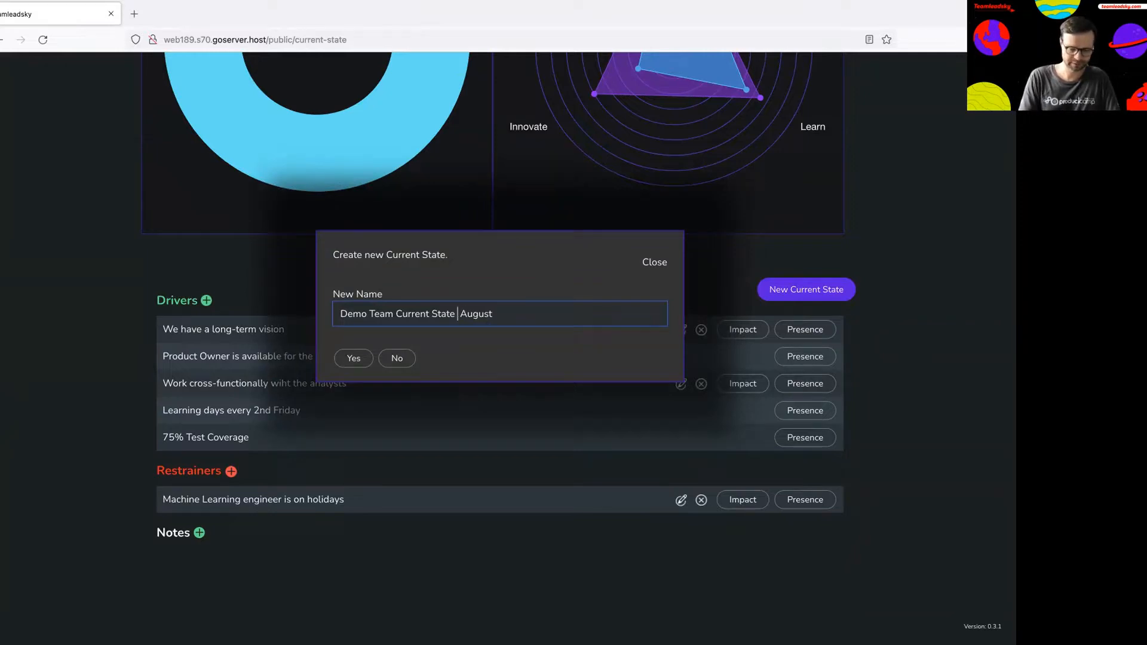
type("25")
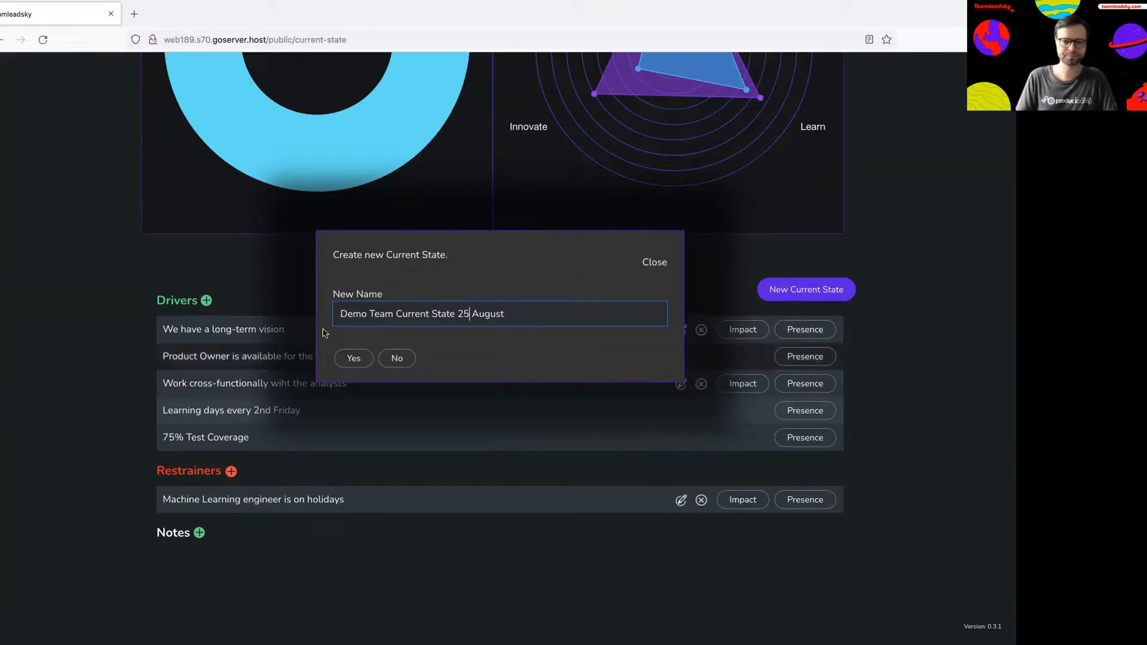
left_click(353, 358)
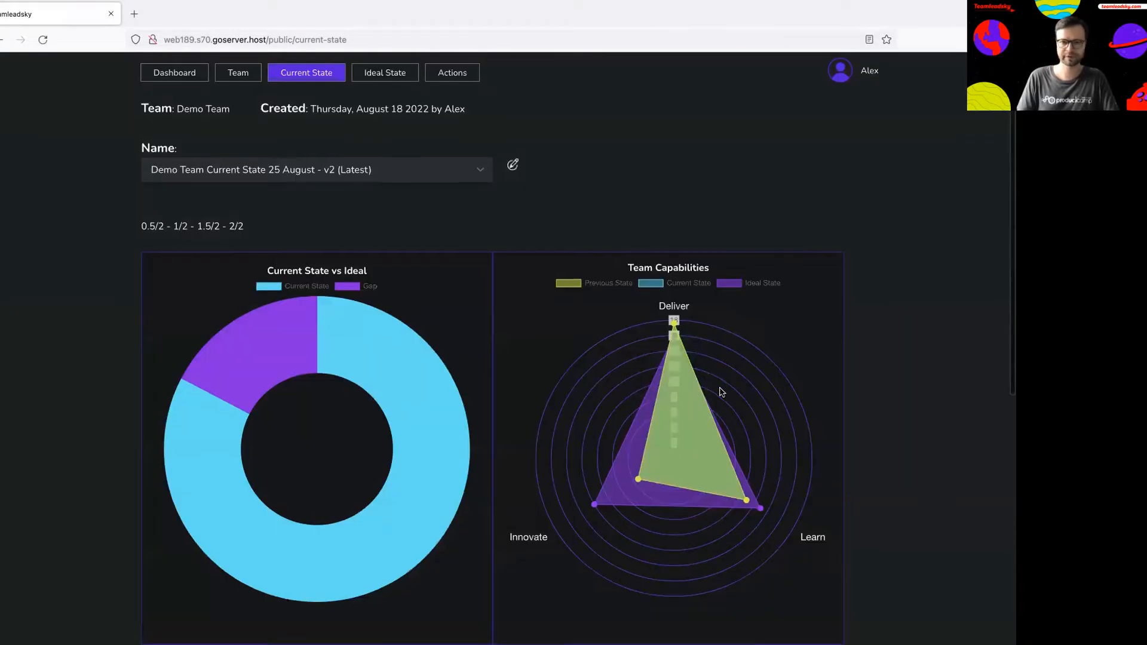
Step: Set the presence of the "75% Test Coverage" driver to 5 and check the effect on the charts
scroll(712, 393, "down", 7)
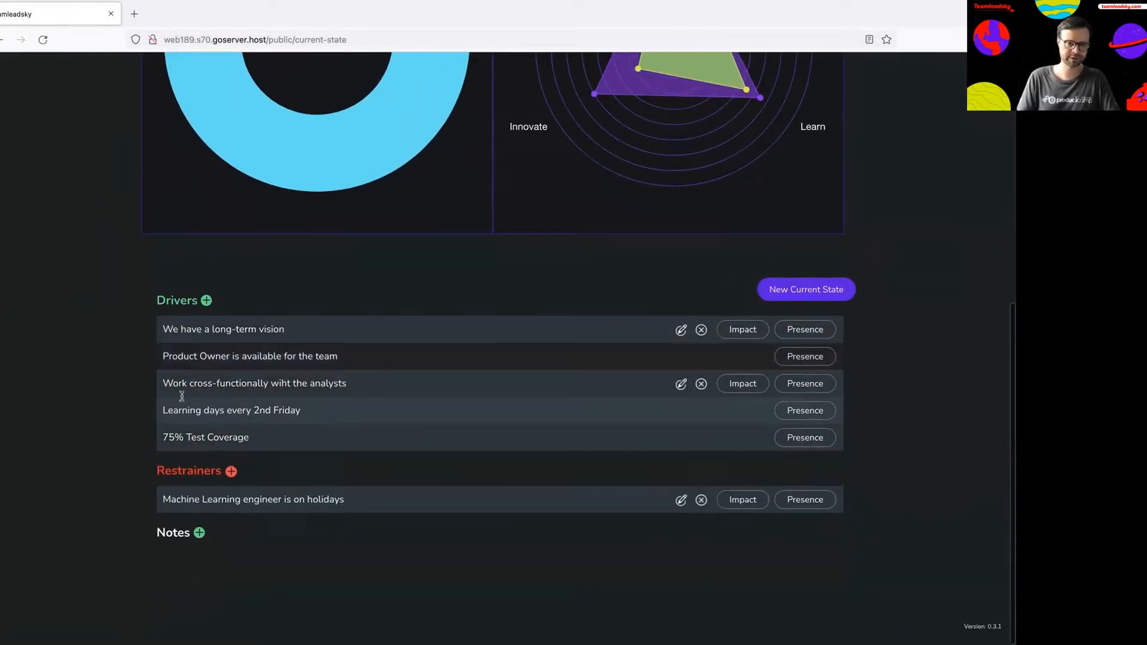
left_click(807, 441)
left_click(497, 225)
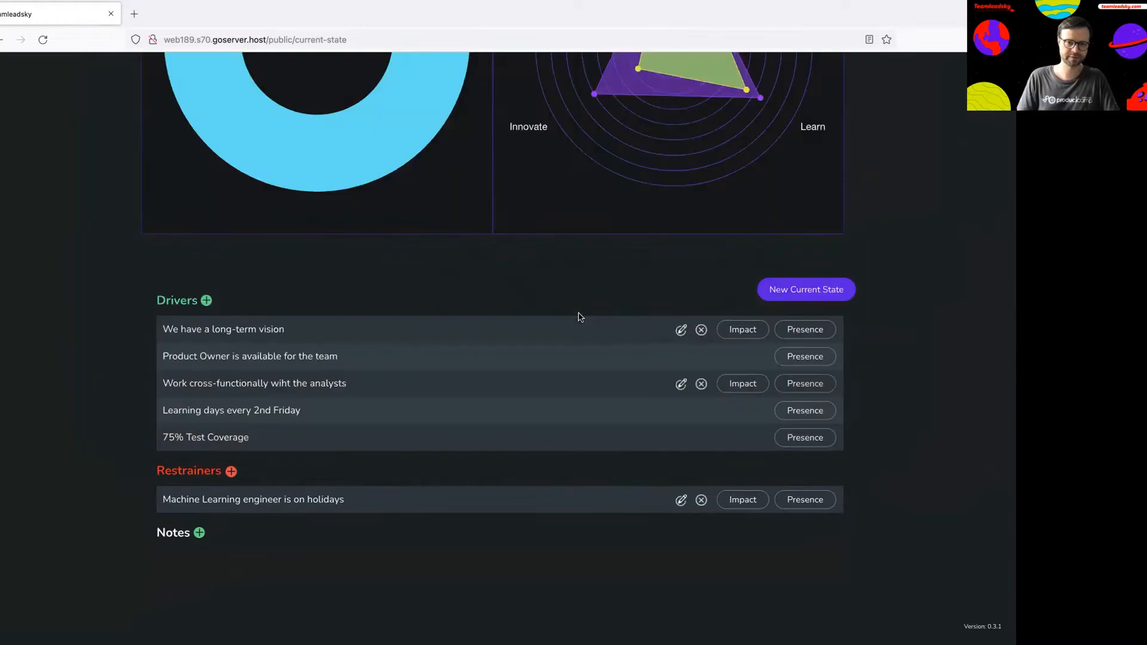
scroll(578, 317, "up", 4)
scroll(578, 317, "down", 2)
scroll(578, 317, "down", 2)
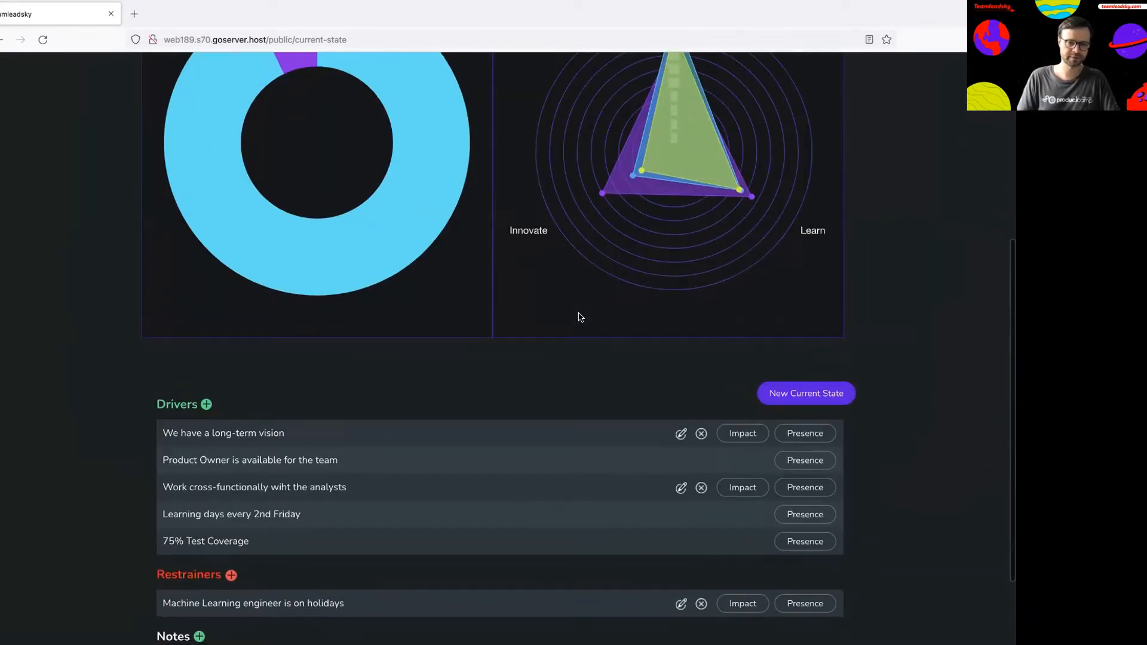
Step: View the presence of the "We have a long-term vision" driver and set the "Product Owner is available for the team" driver's presence to 10
left_click(817, 393)
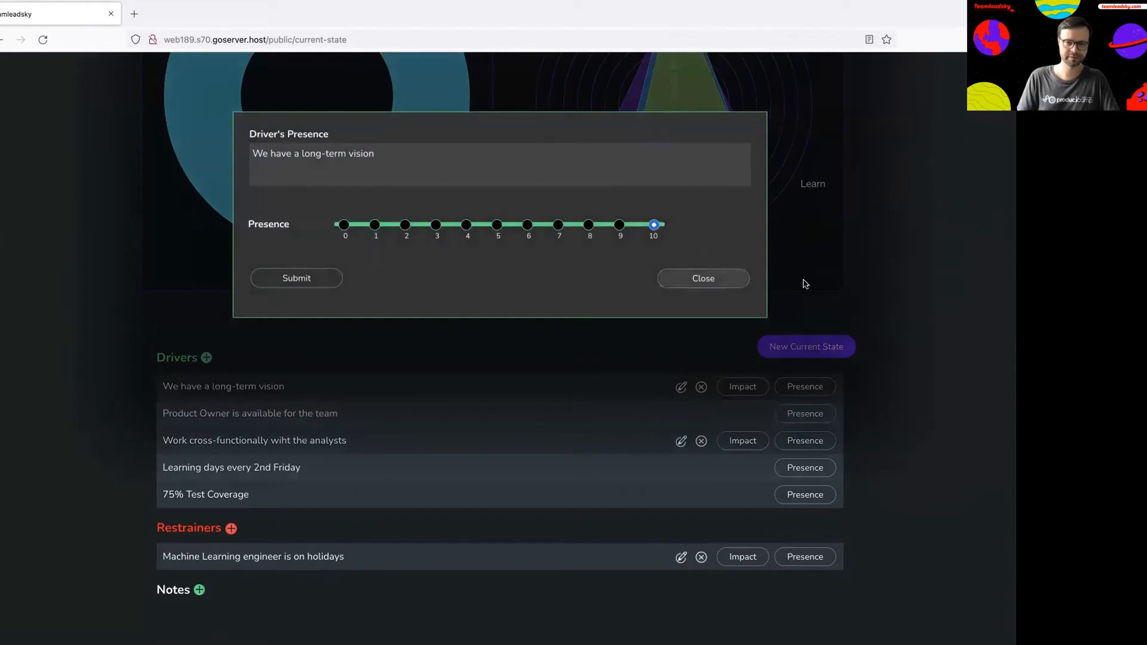
left_click(719, 287)
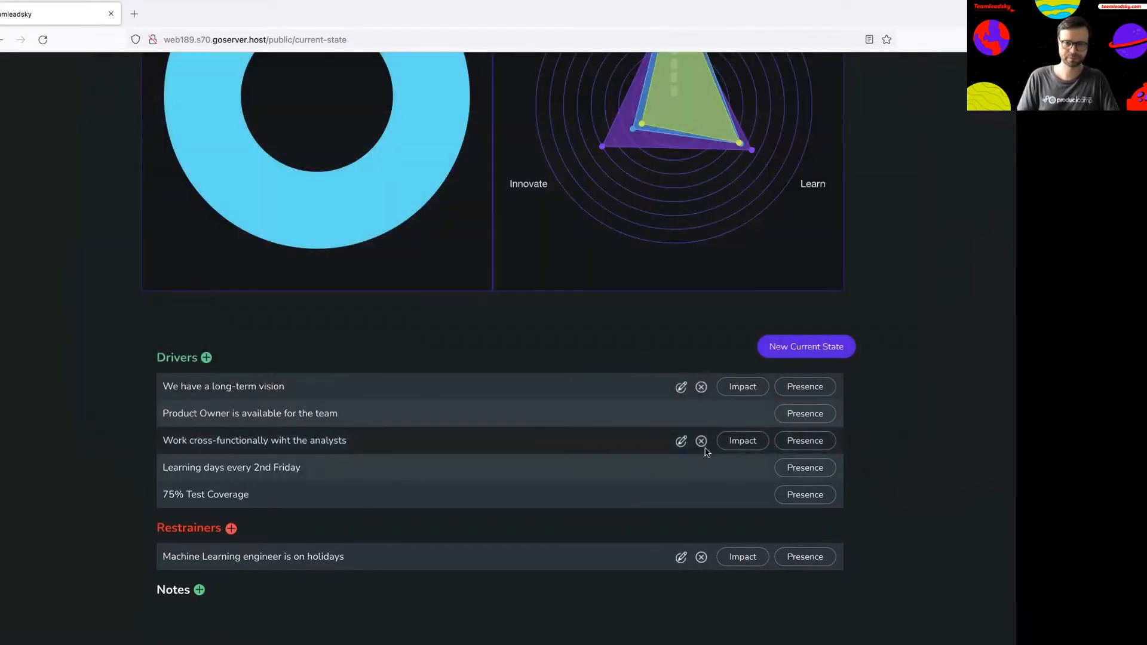
scroll(706, 448, "down", 1)
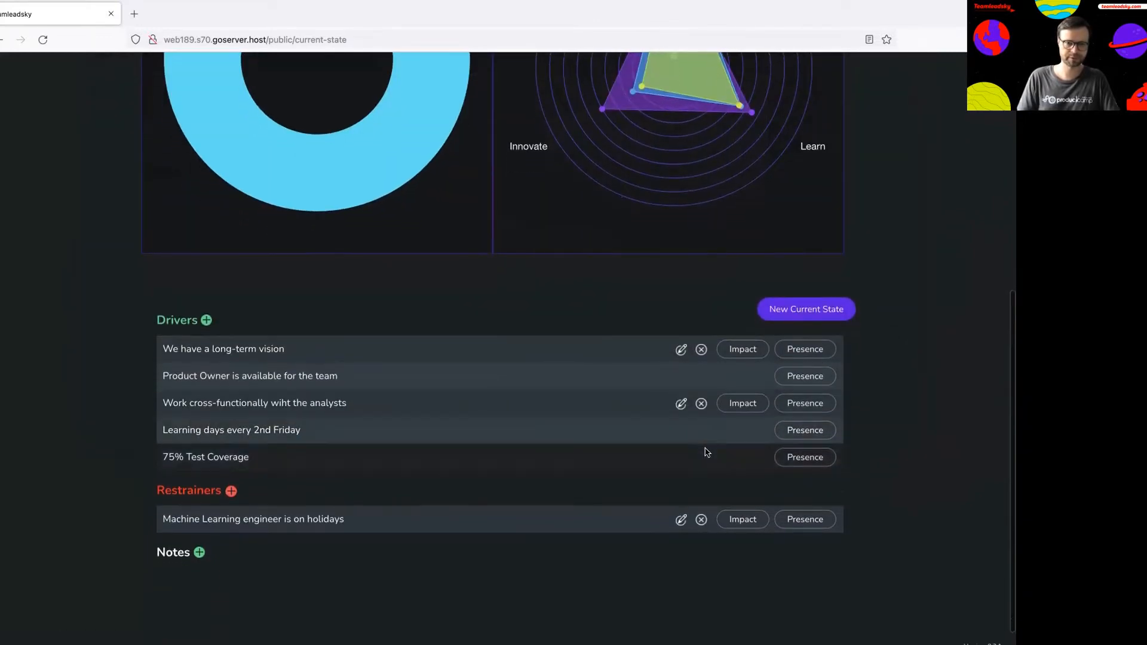
left_click(808, 381)
left_click(654, 224)
left_click(297, 279)
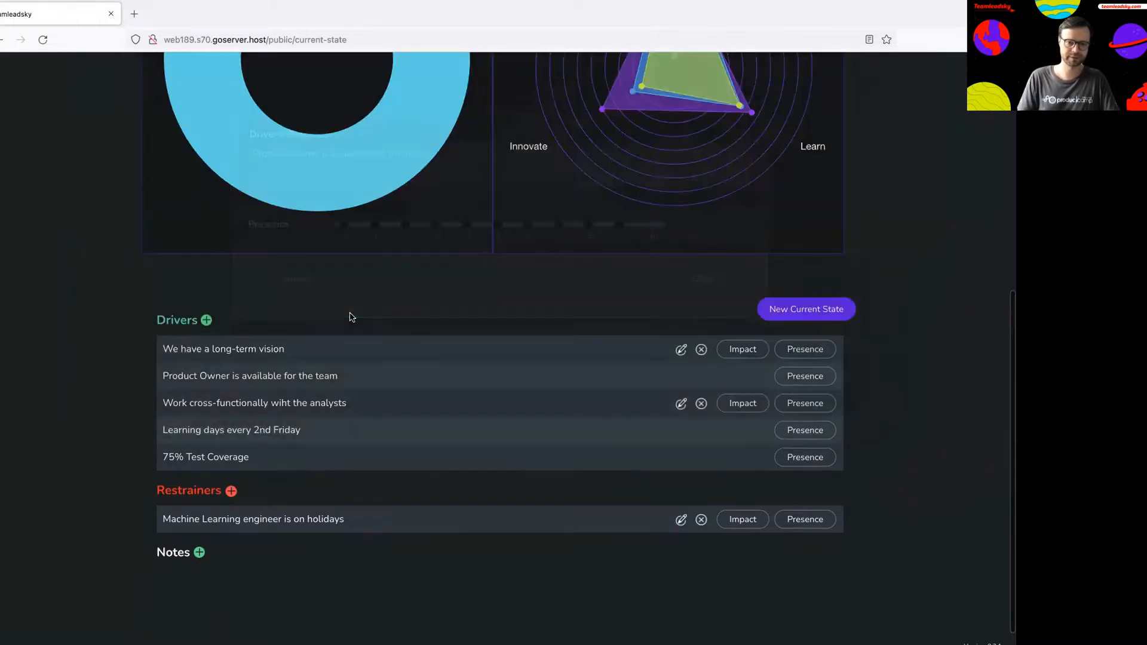
Step: View the presence of the "Machine Learning engineer is on holidays" restrainer, and open and cancel a new restrainer entry
scroll(299, 318, "down", 5)
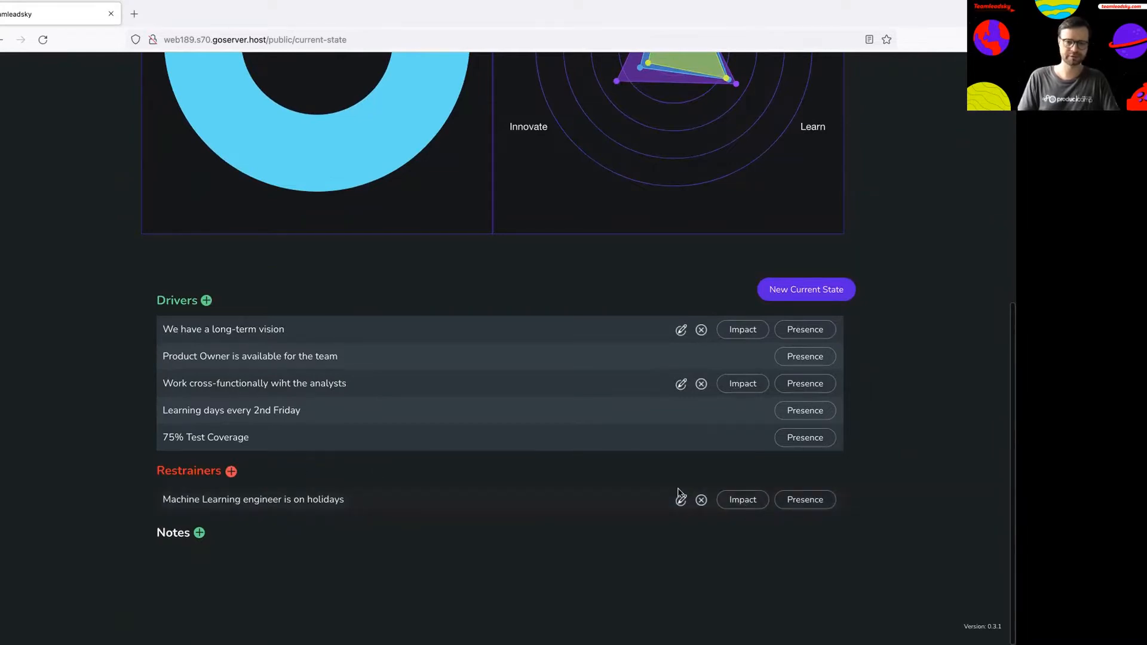
left_click(807, 501)
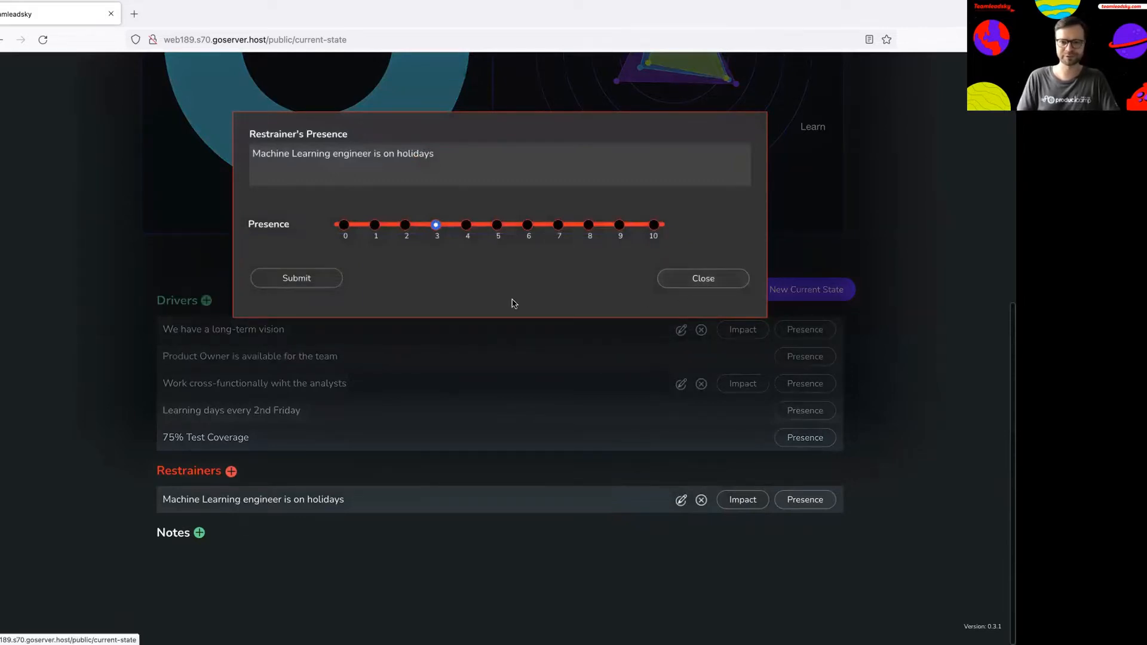
left_click(711, 284)
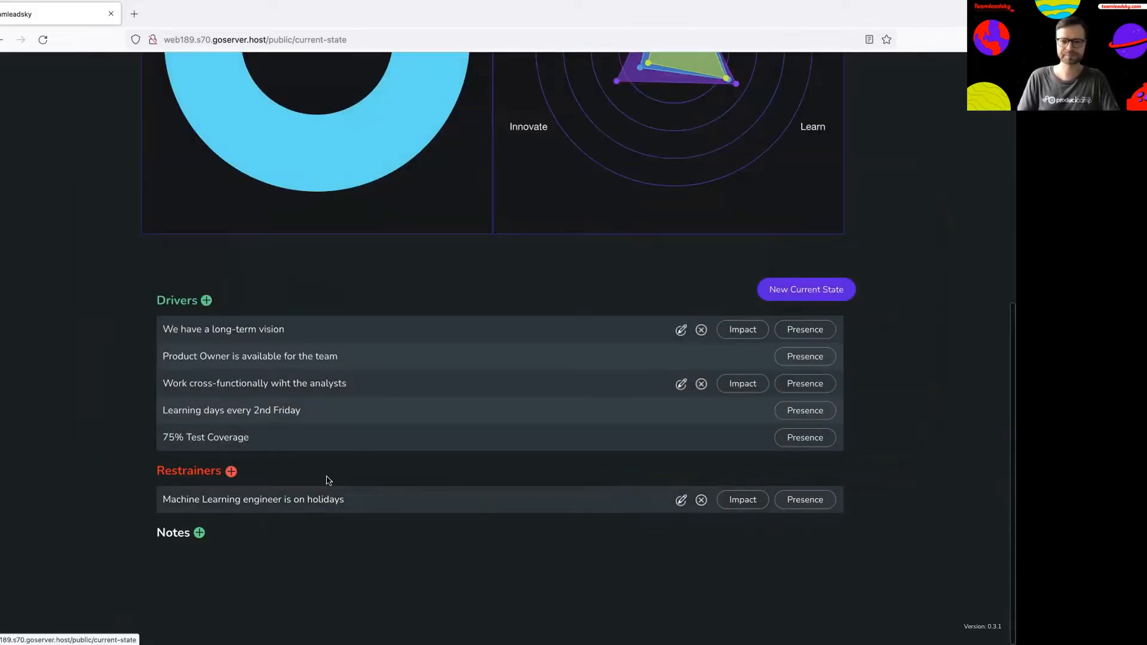
left_click(232, 471)
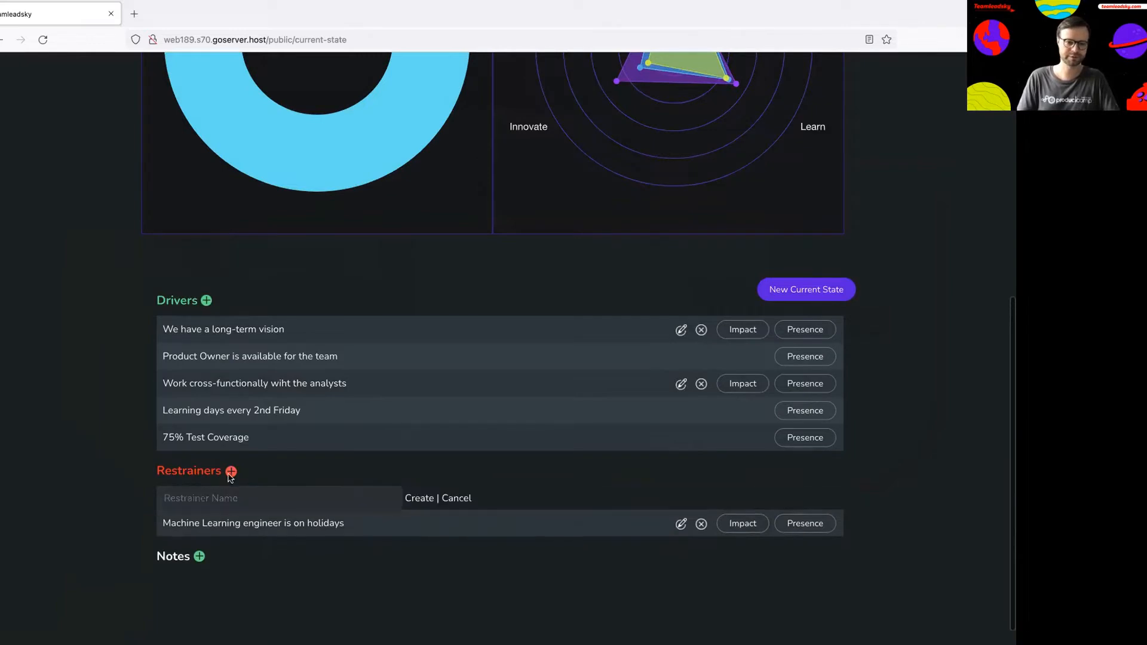
left_click(464, 506)
Step: Examine the Team Capabilities chart, comparing the previous, current and ideal states on the Innovate axis
scroll(858, 518, "up", 5)
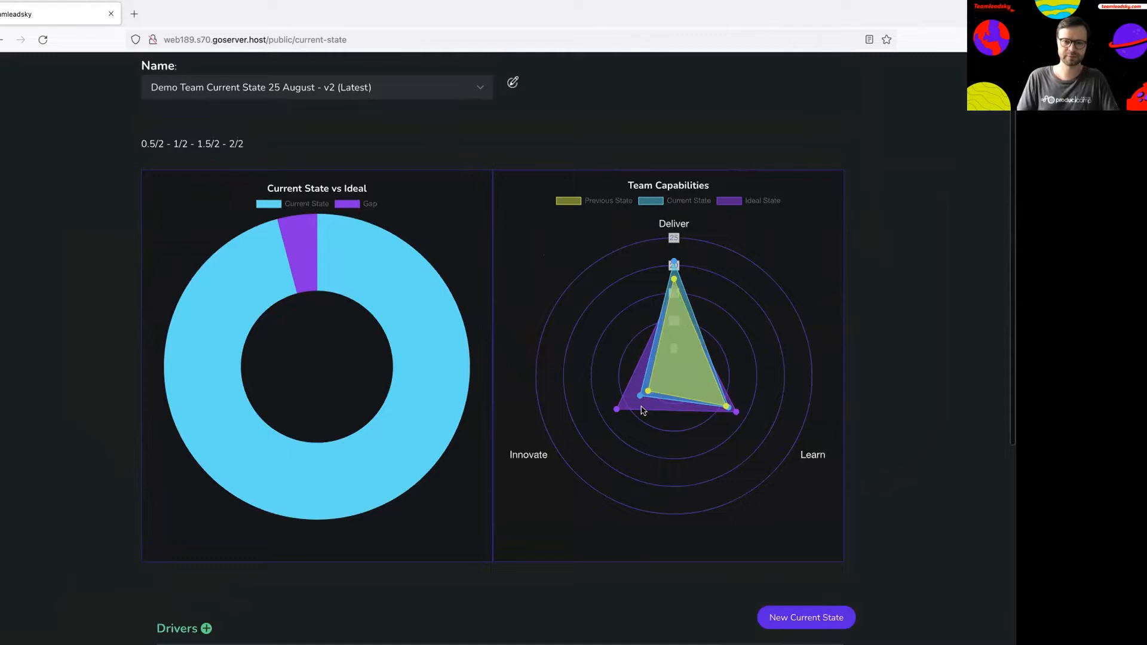
mouse_move(617, 413)
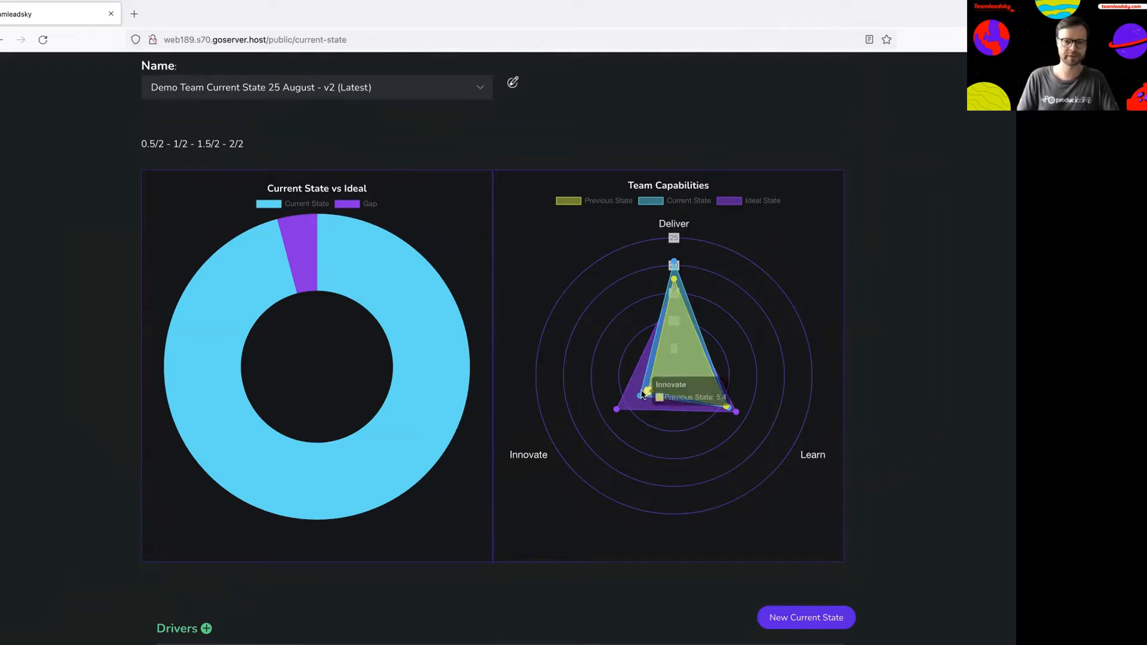
scroll(653, 418, "down", 5)
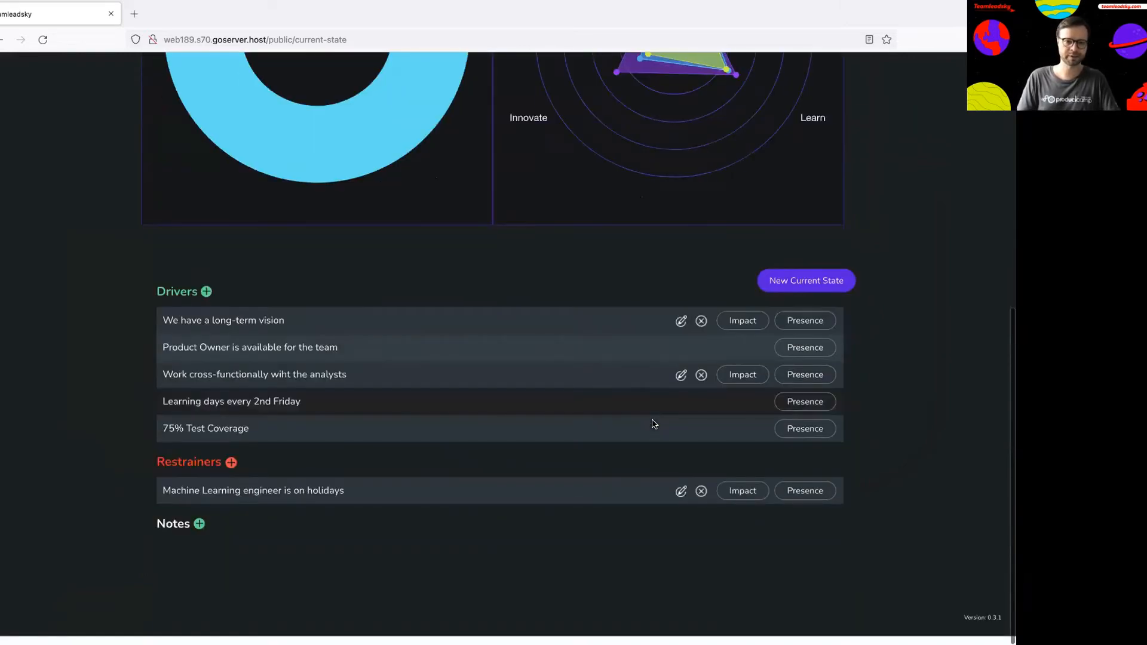
scroll(653, 424, "up", 3)
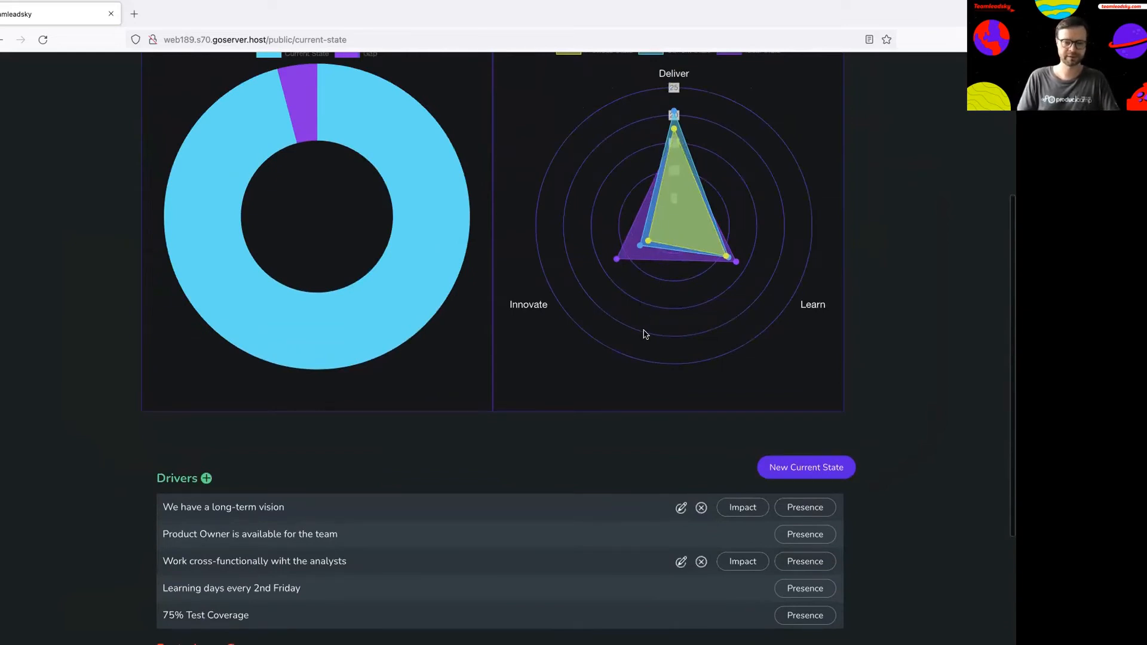
Step: Open the notes area of the 25 August current state and return to its charts
scroll(654, 316, "down", 3)
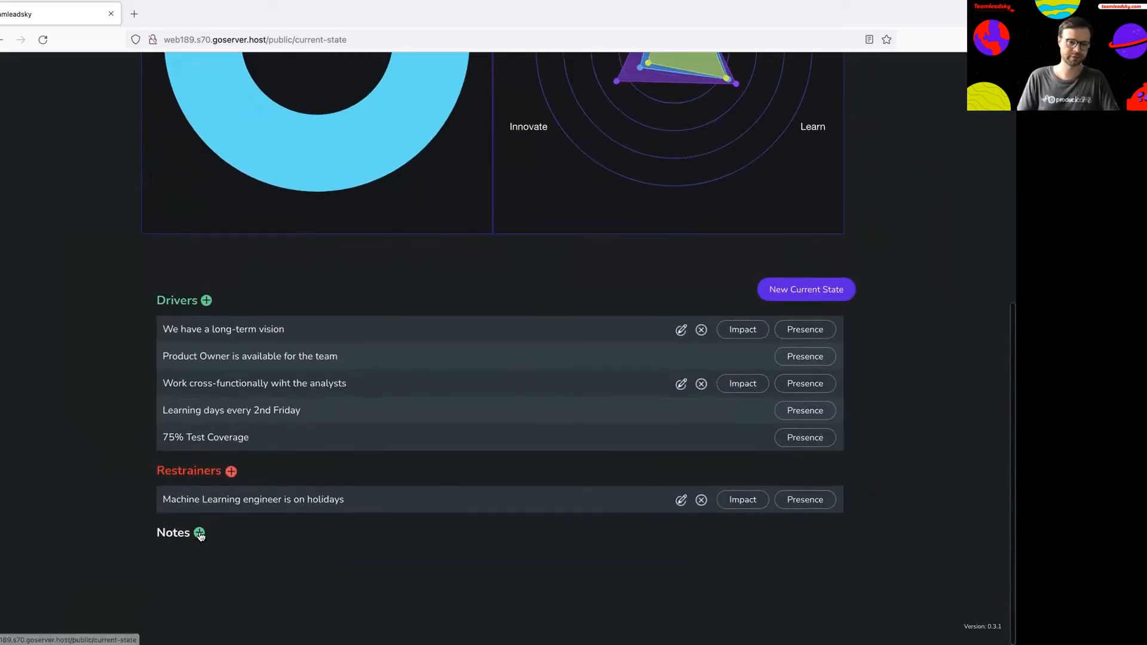
left_click(199, 533)
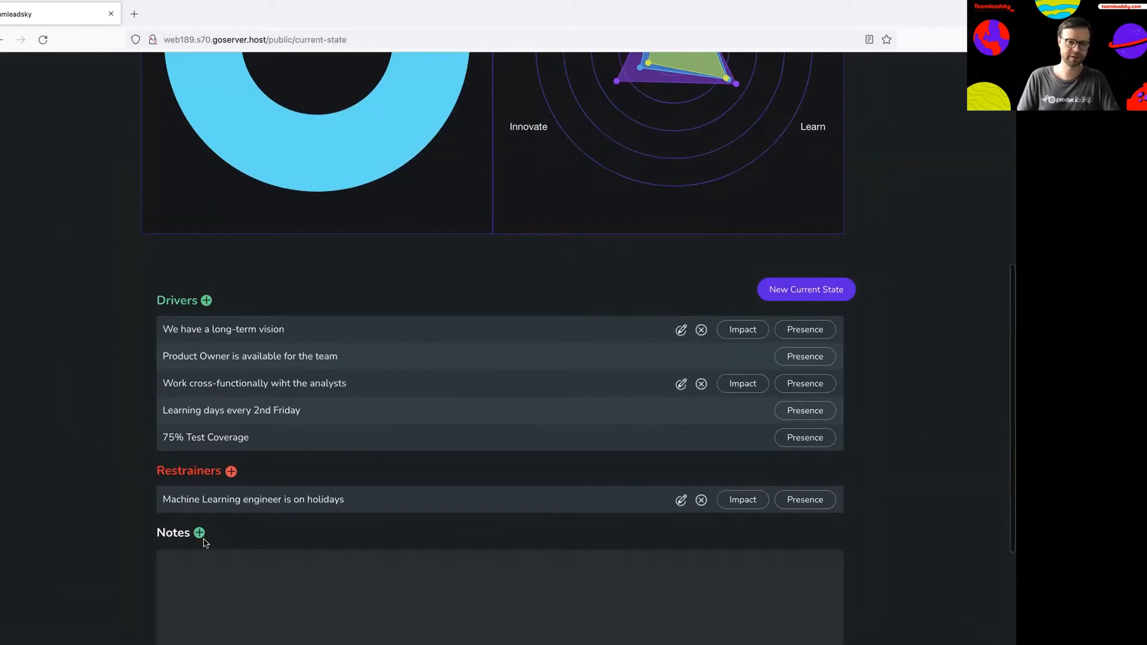
scroll(891, 473, "up", 1)
scroll(891, 473, "up", 7)
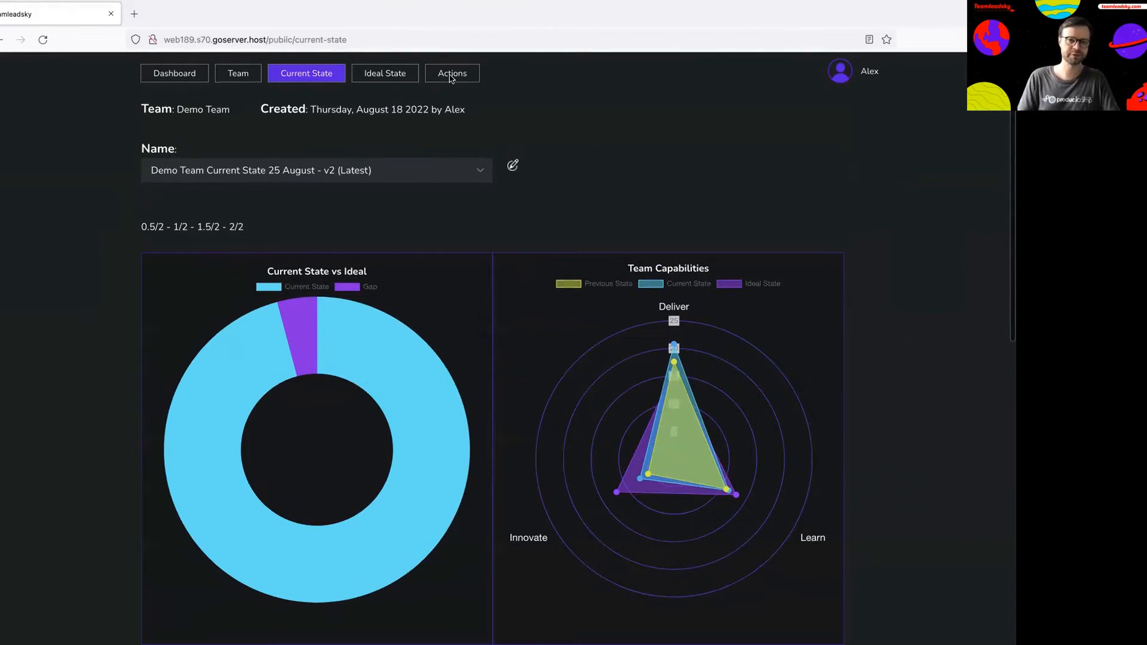
scroll(907, 284, "down", 4)
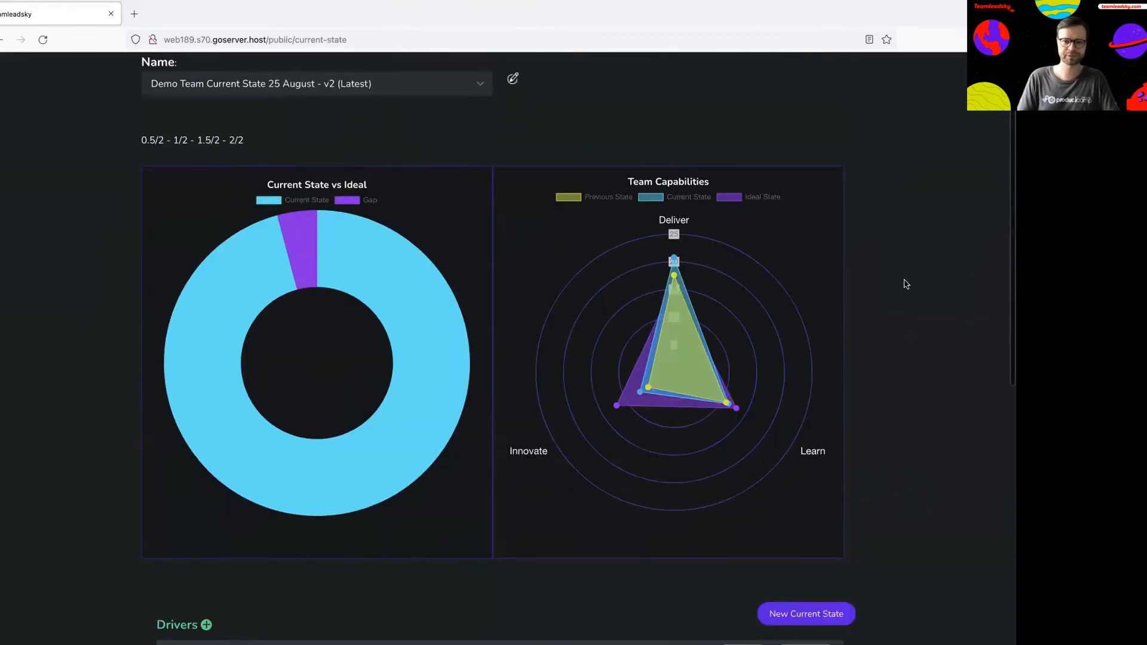